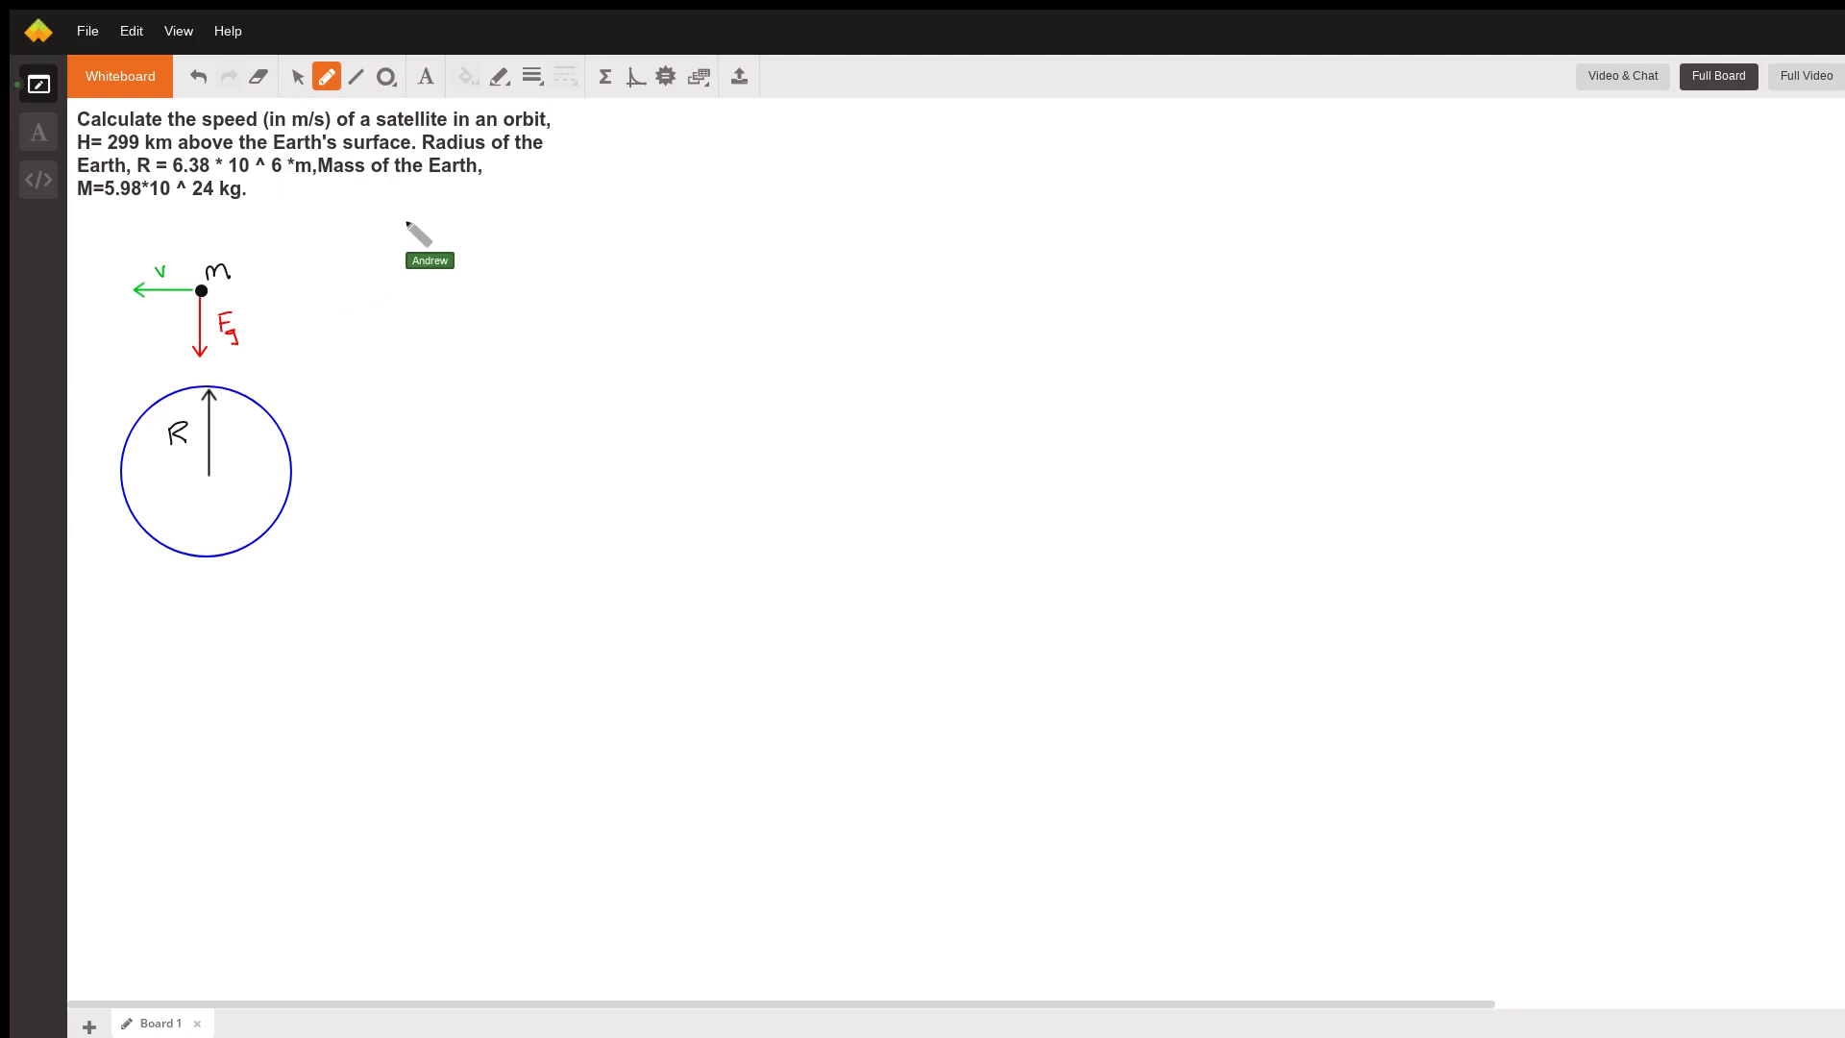
Handwrite Fc = mv²/r right of the diagram, then prefix it with Fg =
mouse_move(405, 236)
left_mouse_down()
mouse_move(426, 213)
mouse_move(434, 245)
mouse_move(466, 230)
left_mouse_up()
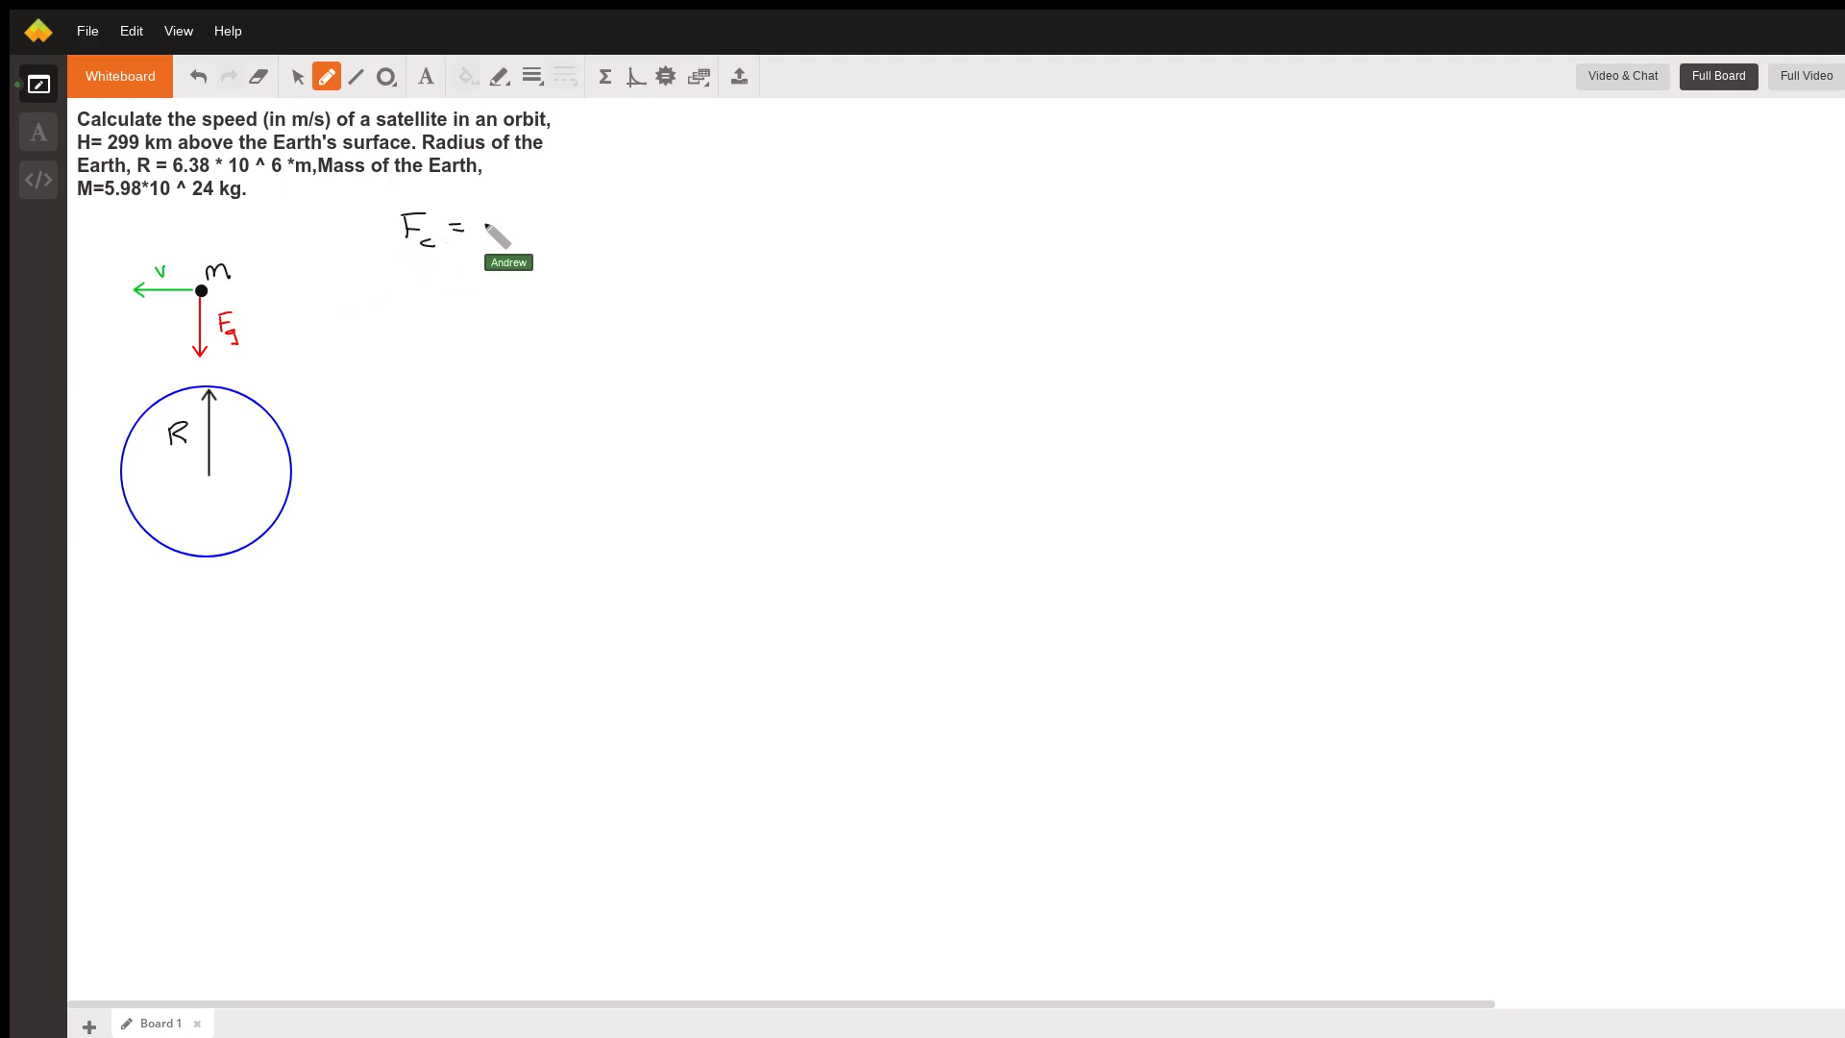
mouse_move(484, 221)
left_mouse_down()
mouse_move(553, 200)
mouse_move(522, 252)
left_mouse_up()
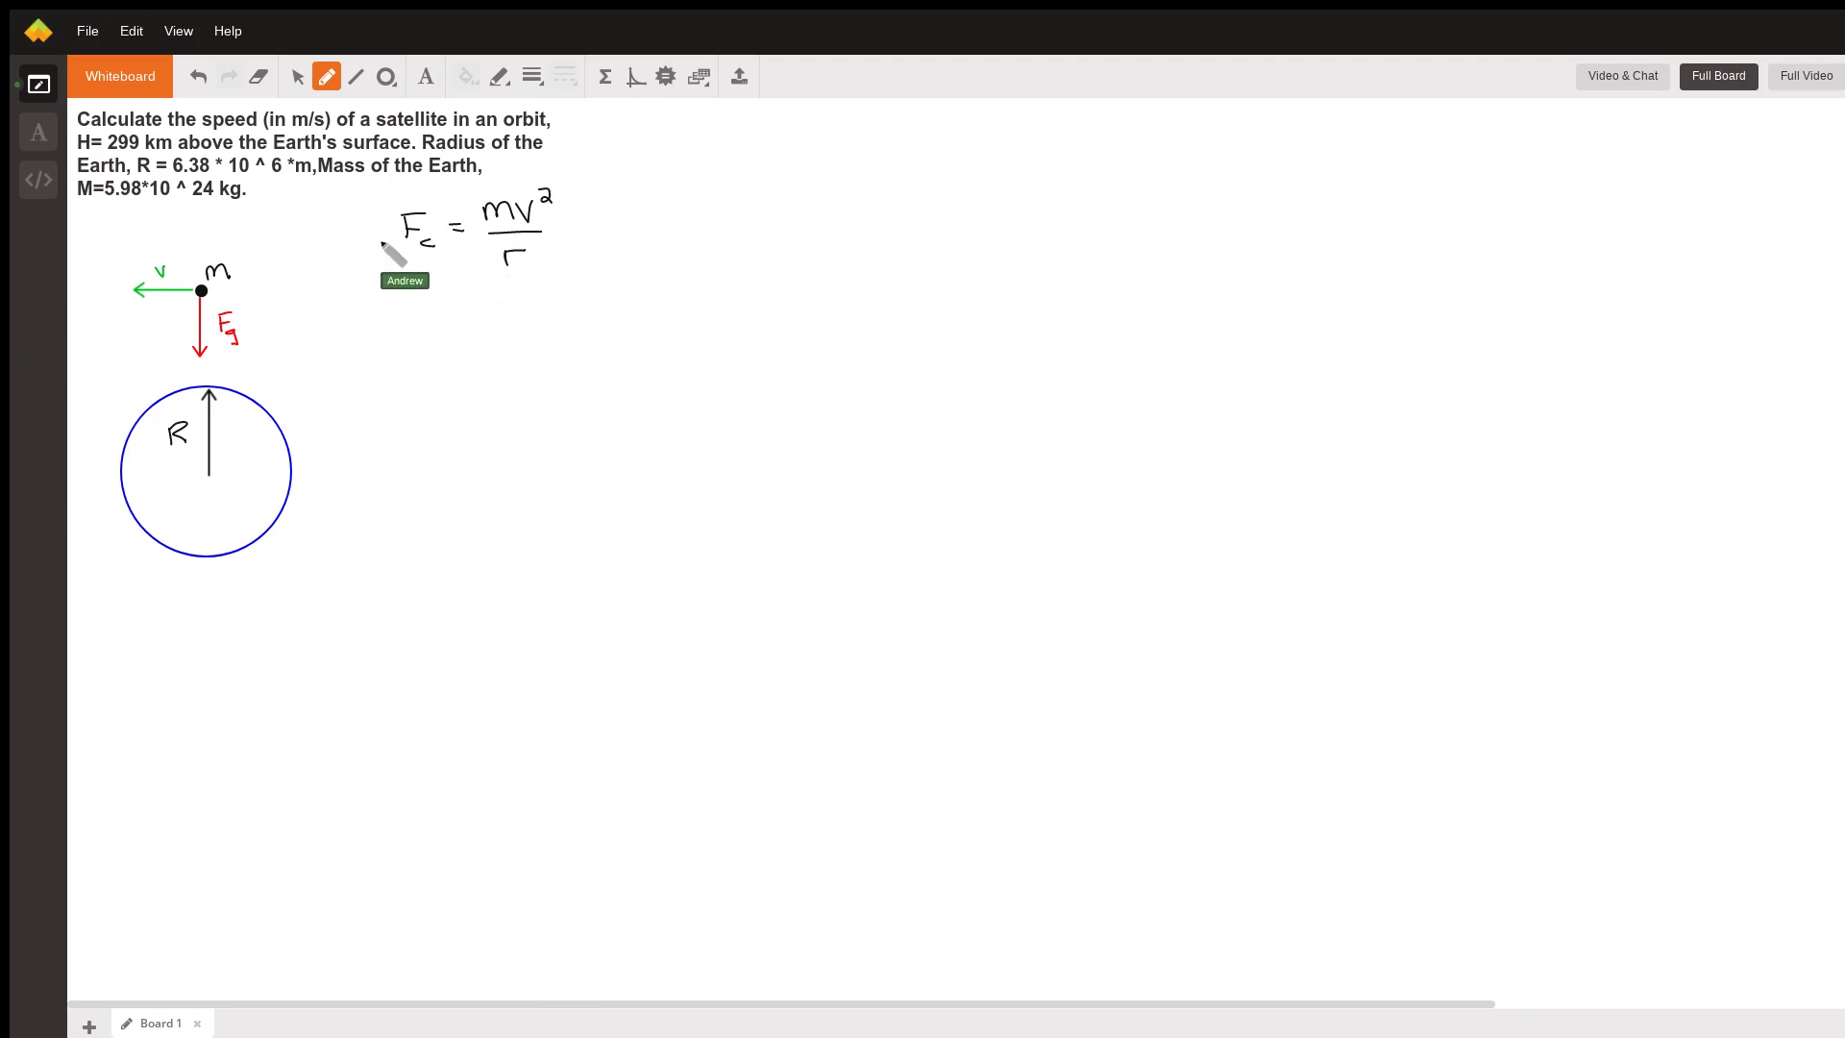
mouse_move(366, 224)
left_mouse_down()
mouse_move(380, 236)
mouse_move(320, 240)
mouse_move(348, 252)
left_mouse_up()
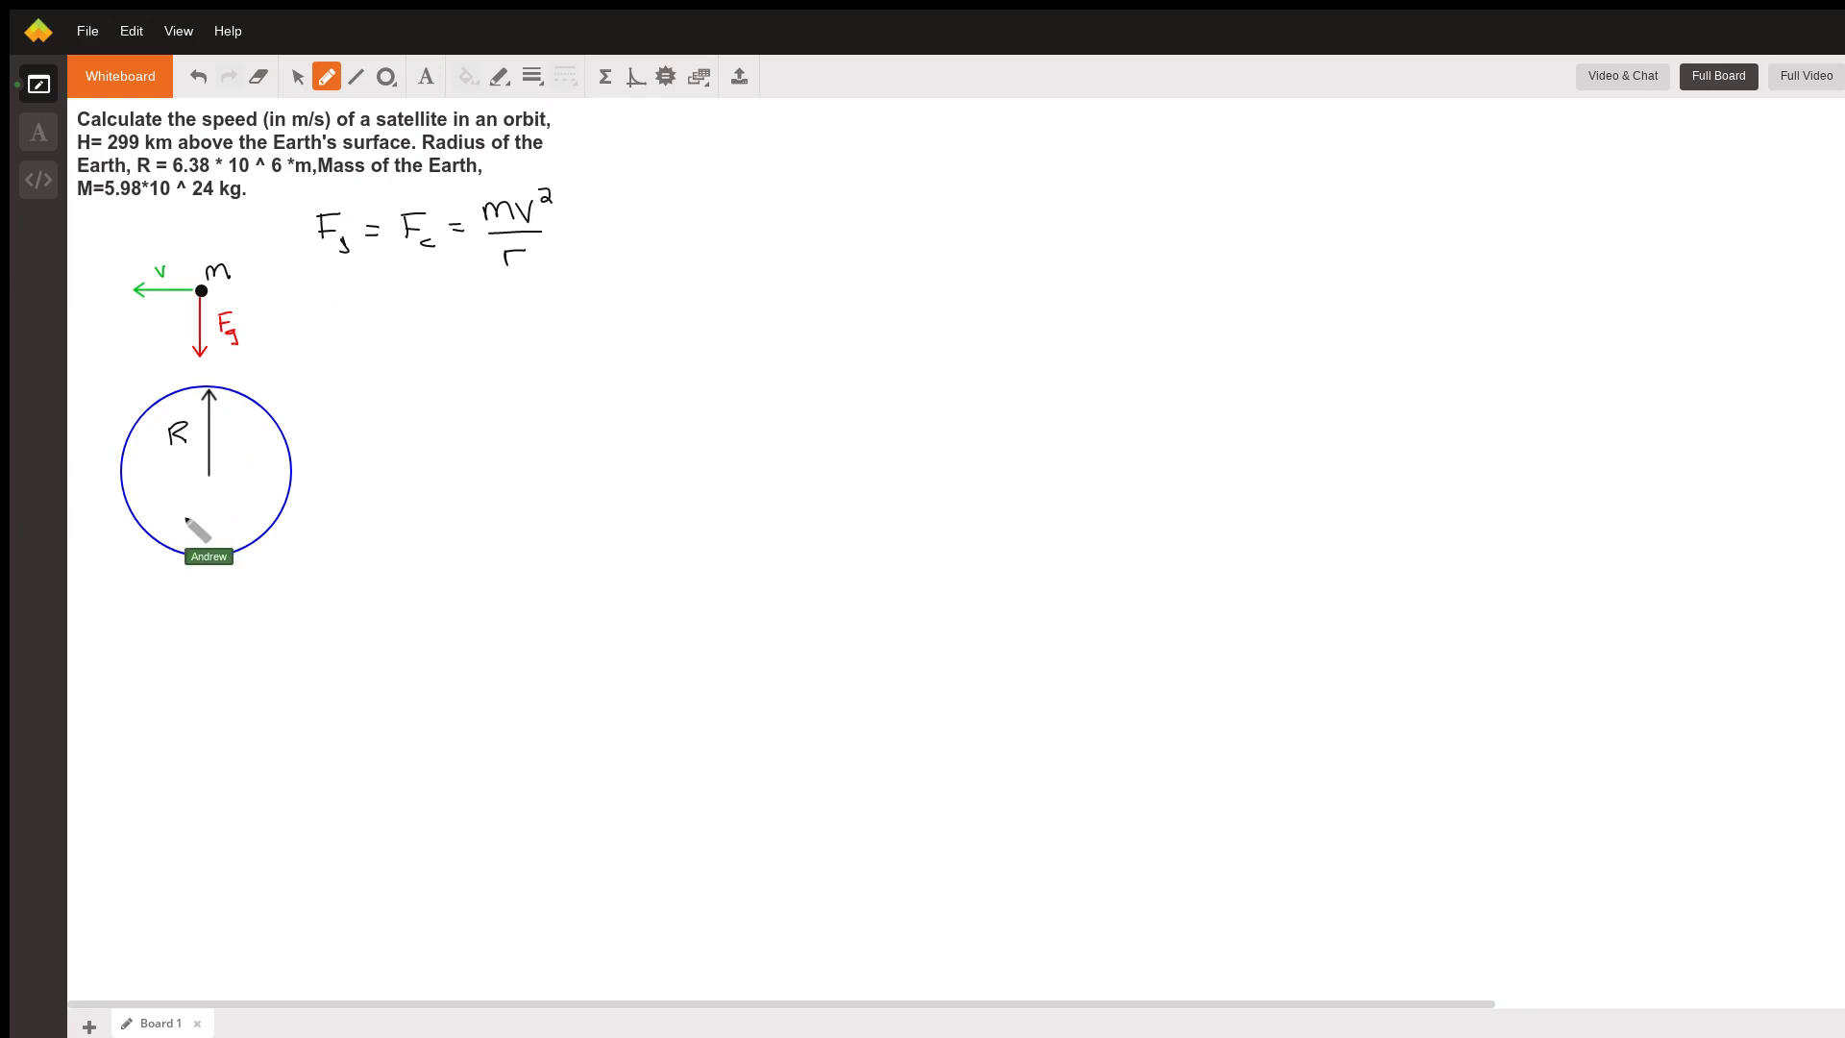
Label Earth's mass M, write Fg = GMm/r² below, and brace the orbital radius r
left_click_drag(186, 519, 211, 518)
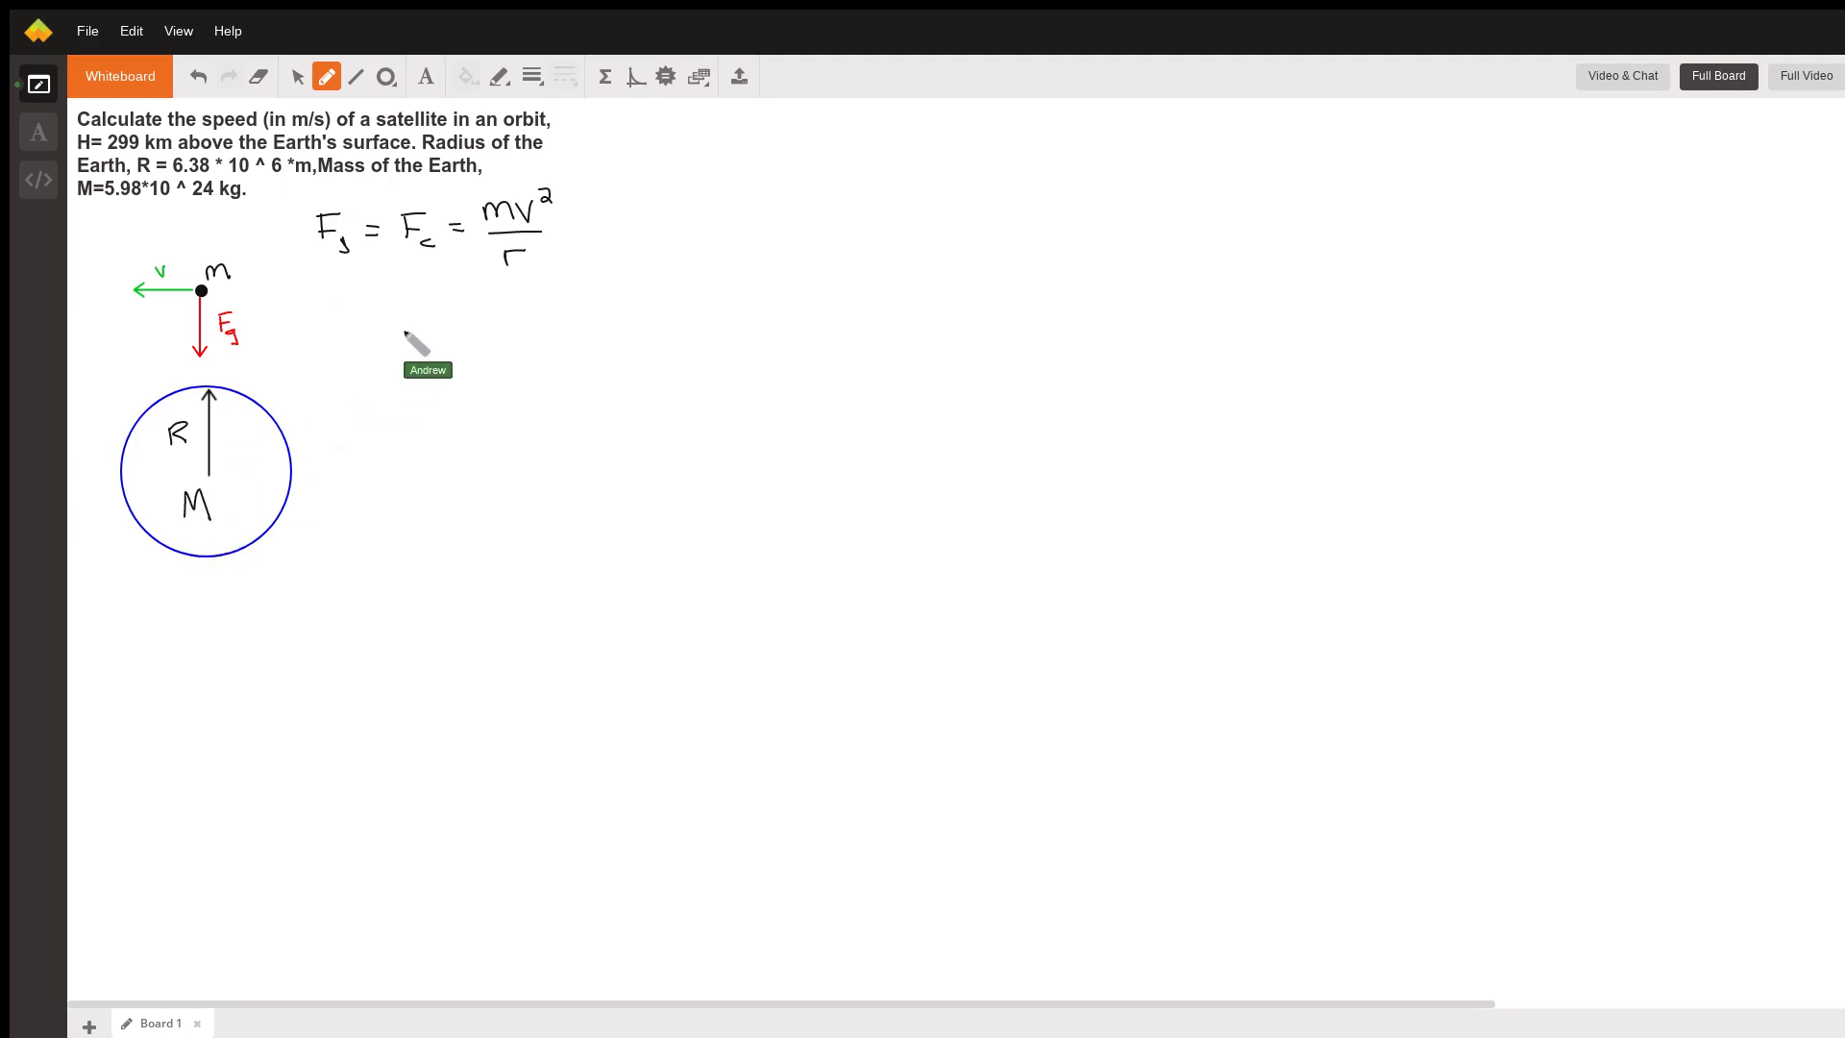
mouse_move(404, 324)
left_mouse_down()
mouse_move(429, 344)
mouse_move(474, 315)
mouse_move(527, 326)
left_mouse_up()
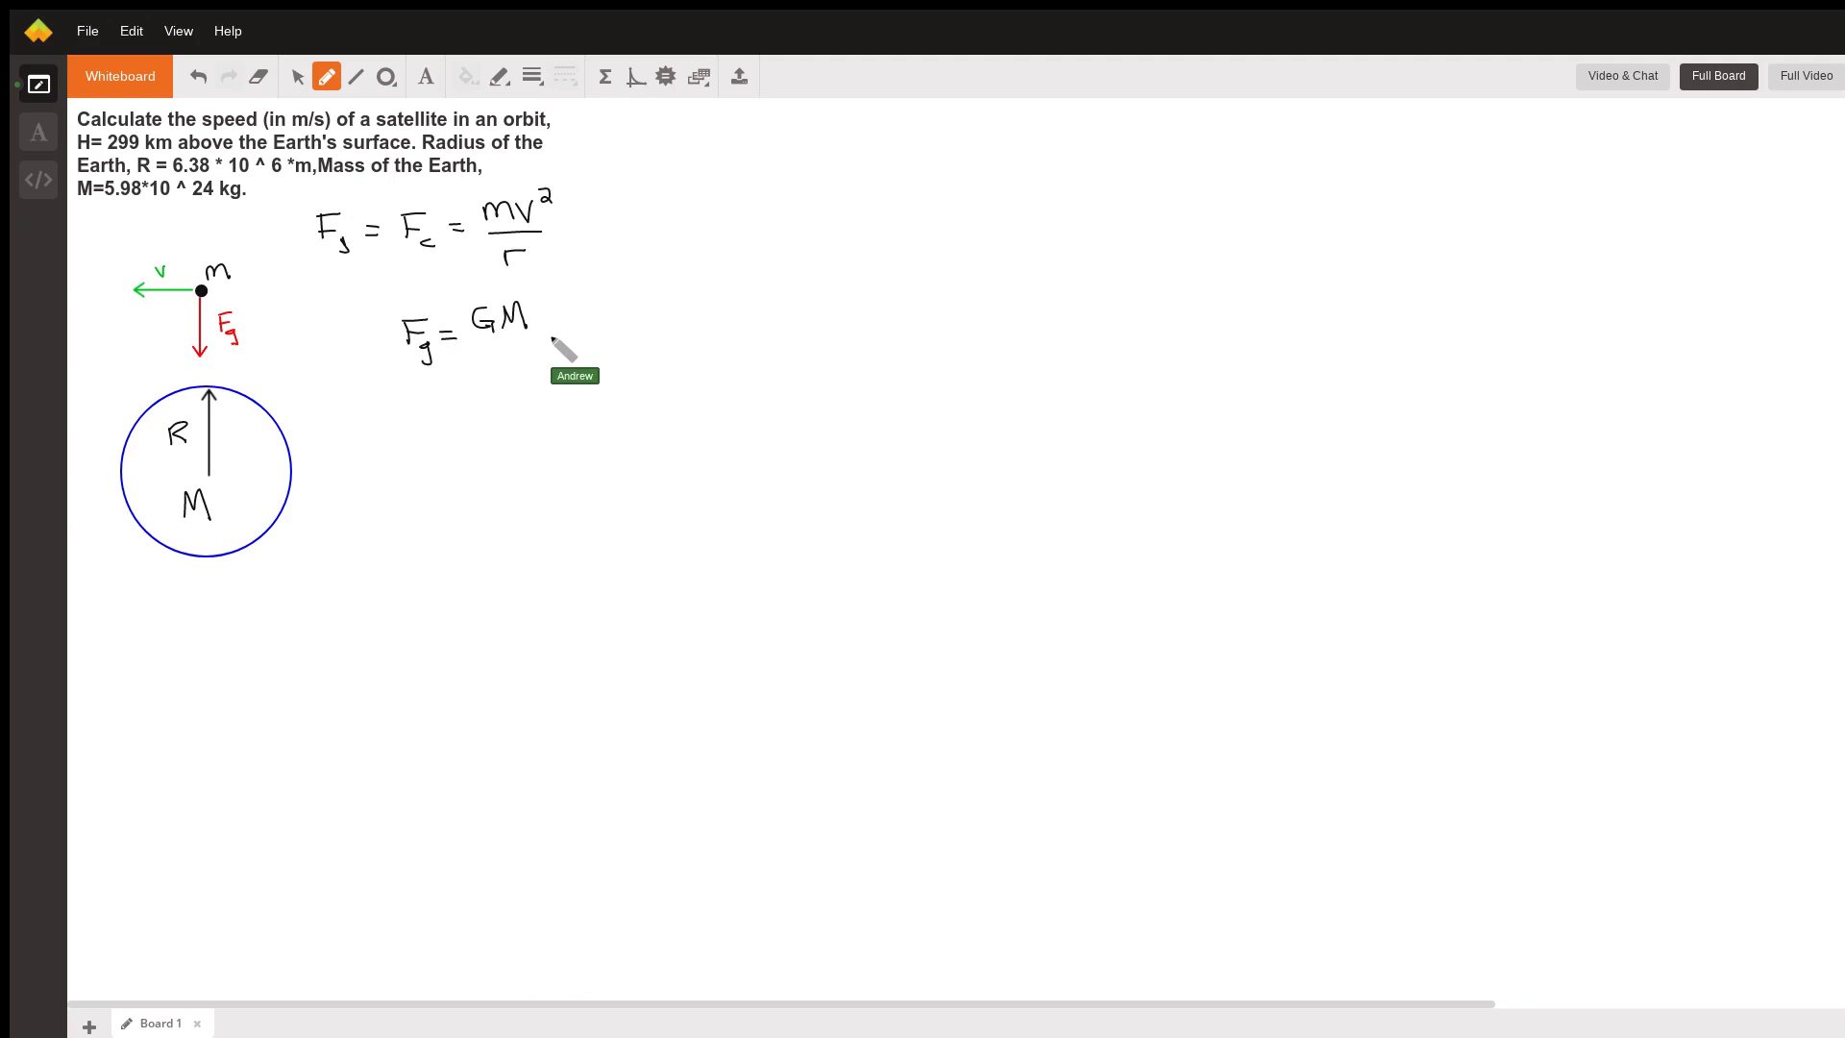
left_click(533, 321)
mouse_move(533, 321)
left_mouse_down()
mouse_move(557, 328)
mouse_move(520, 362)
mouse_move(541, 364)
left_mouse_up()
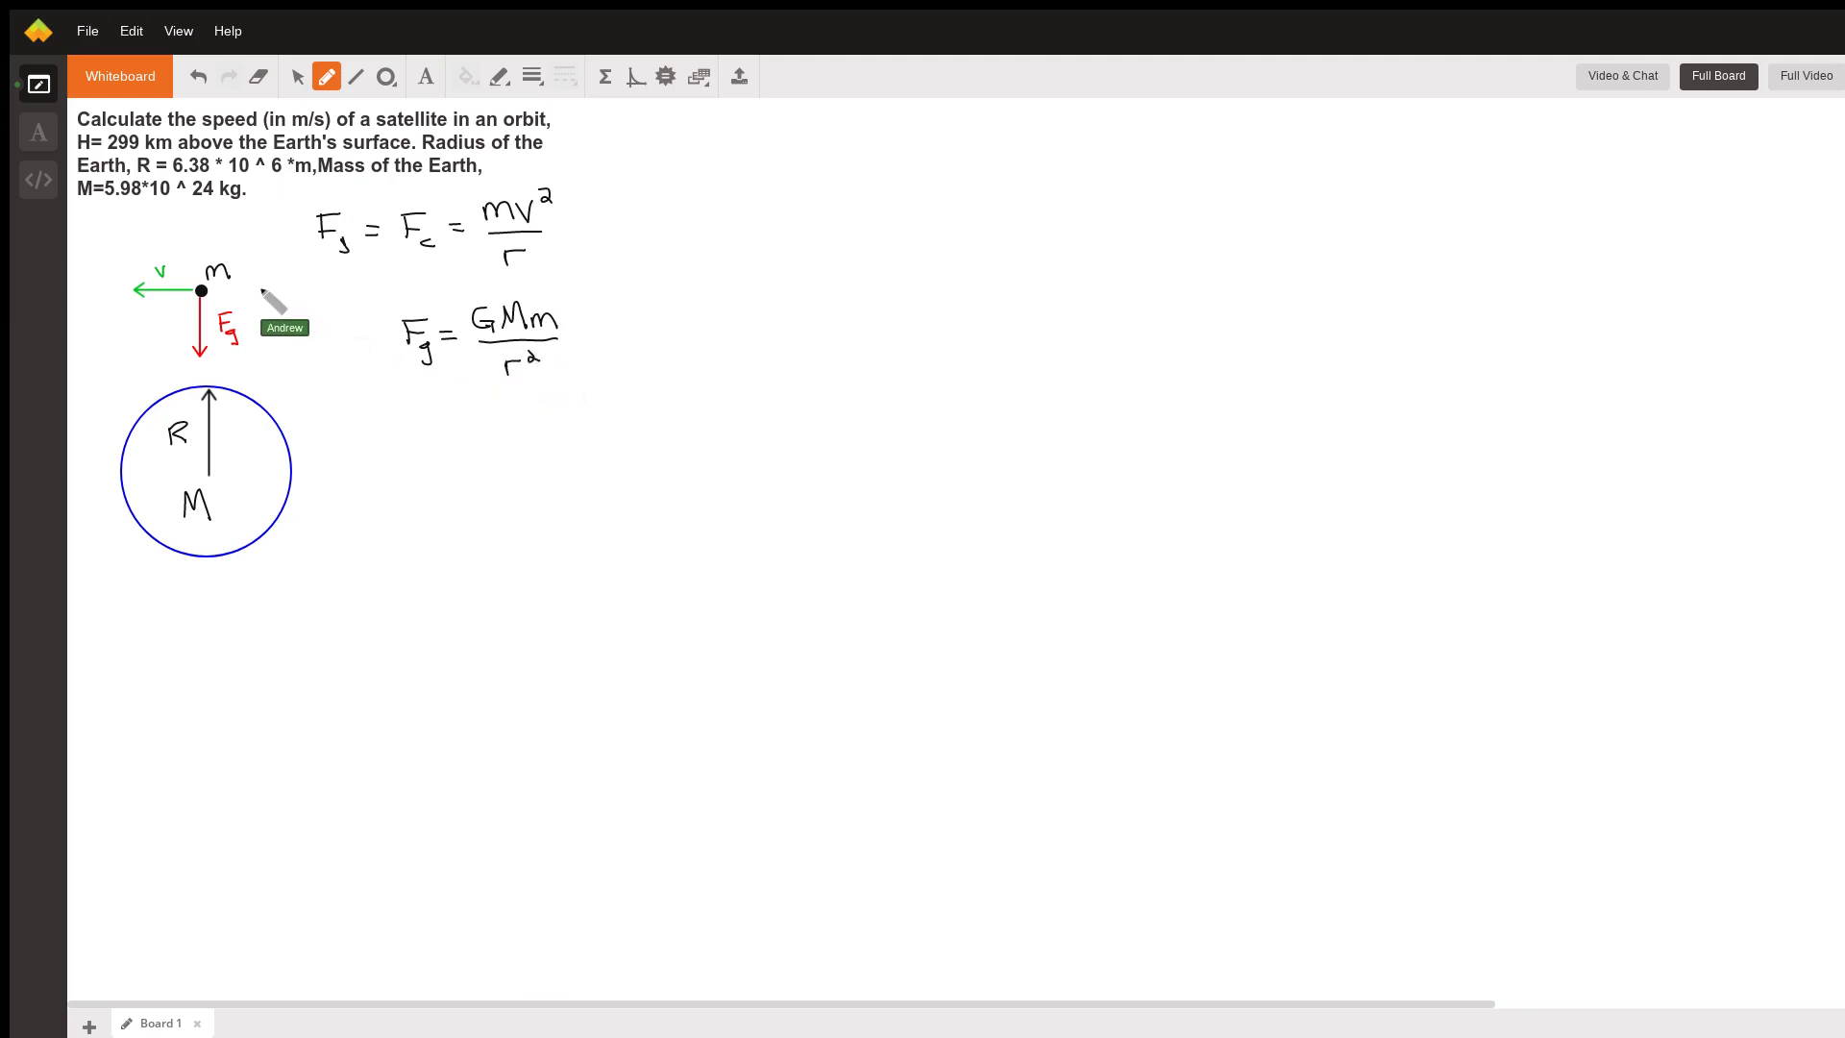
left_click_drag(261, 288, 282, 471)
left_click_drag(301, 386, 316, 376)
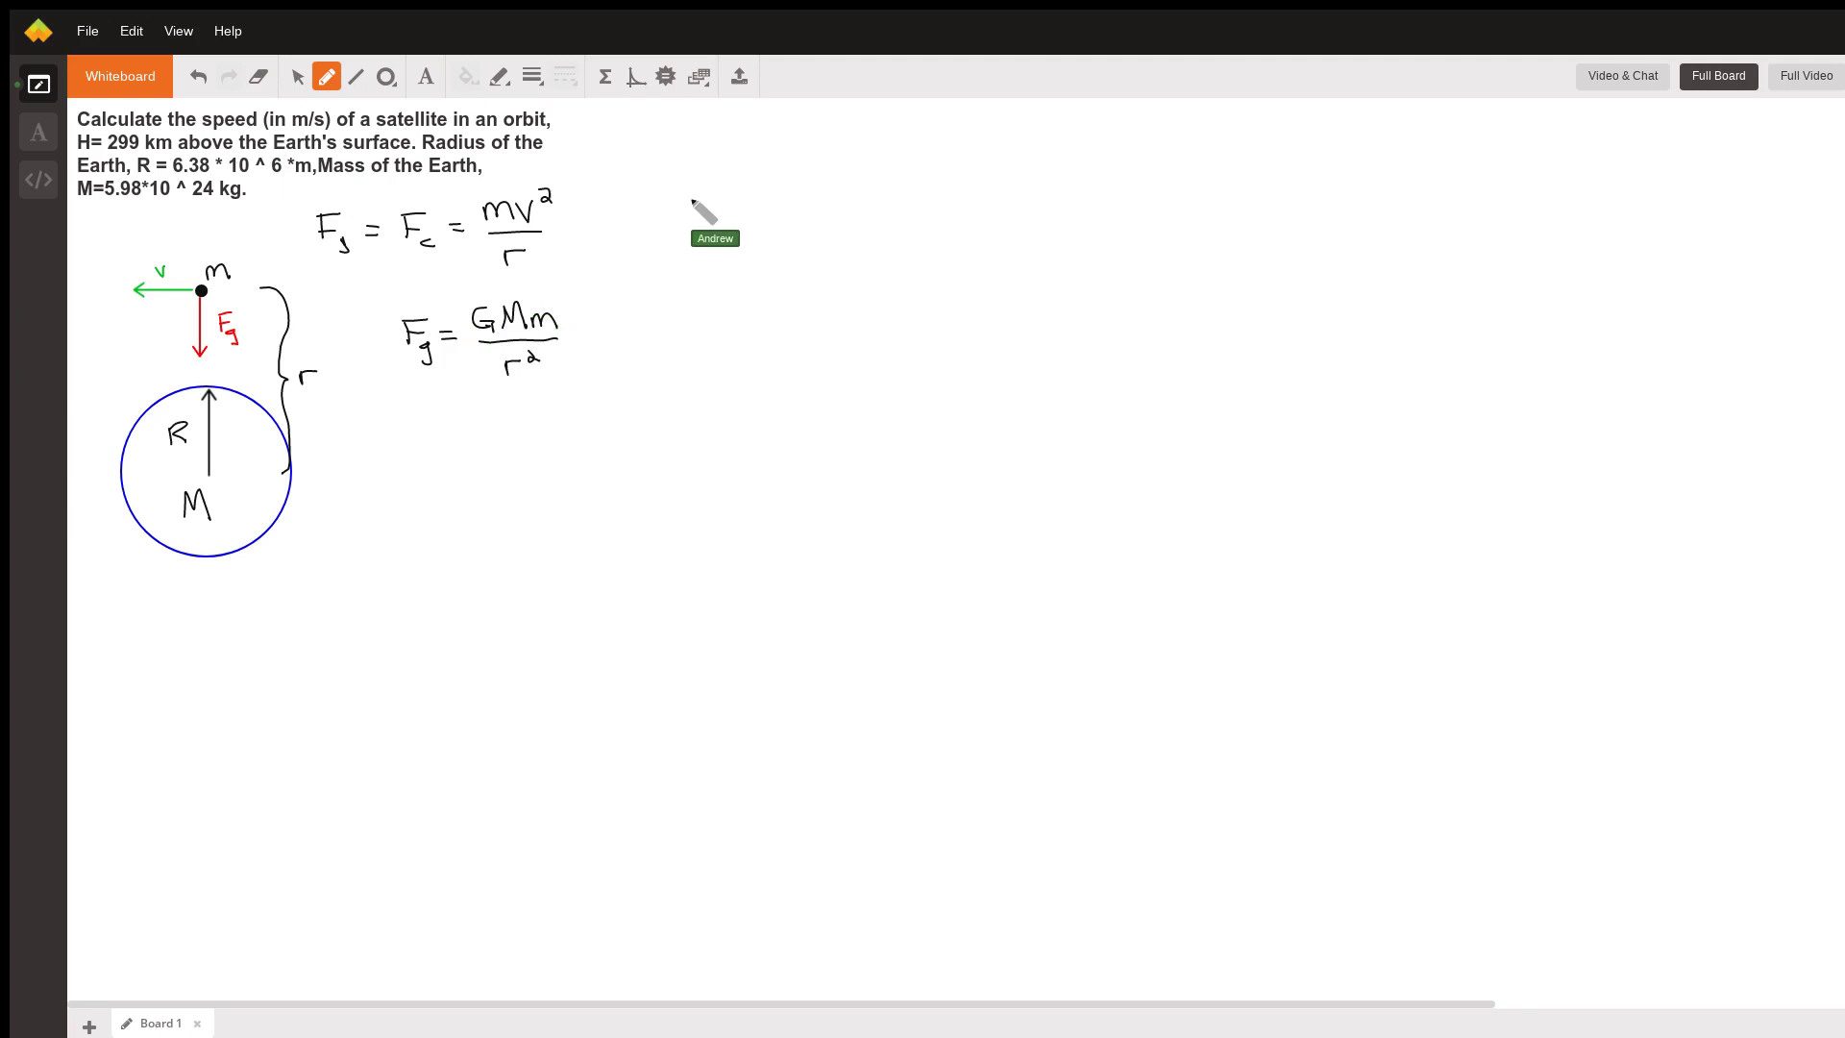
Write mv²/r = GMm/r² at top right and cross out the shared m and r in red
mouse_move(685, 205)
left_mouse_down()
mouse_move(742, 193)
mouse_move(688, 229)
mouse_move(709, 246)
mouse_move(817, 196)
mouse_move(818, 215)
mouse_move(872, 209)
mouse_move(837, 226)
mouse_move(870, 246)
left_mouse_up()
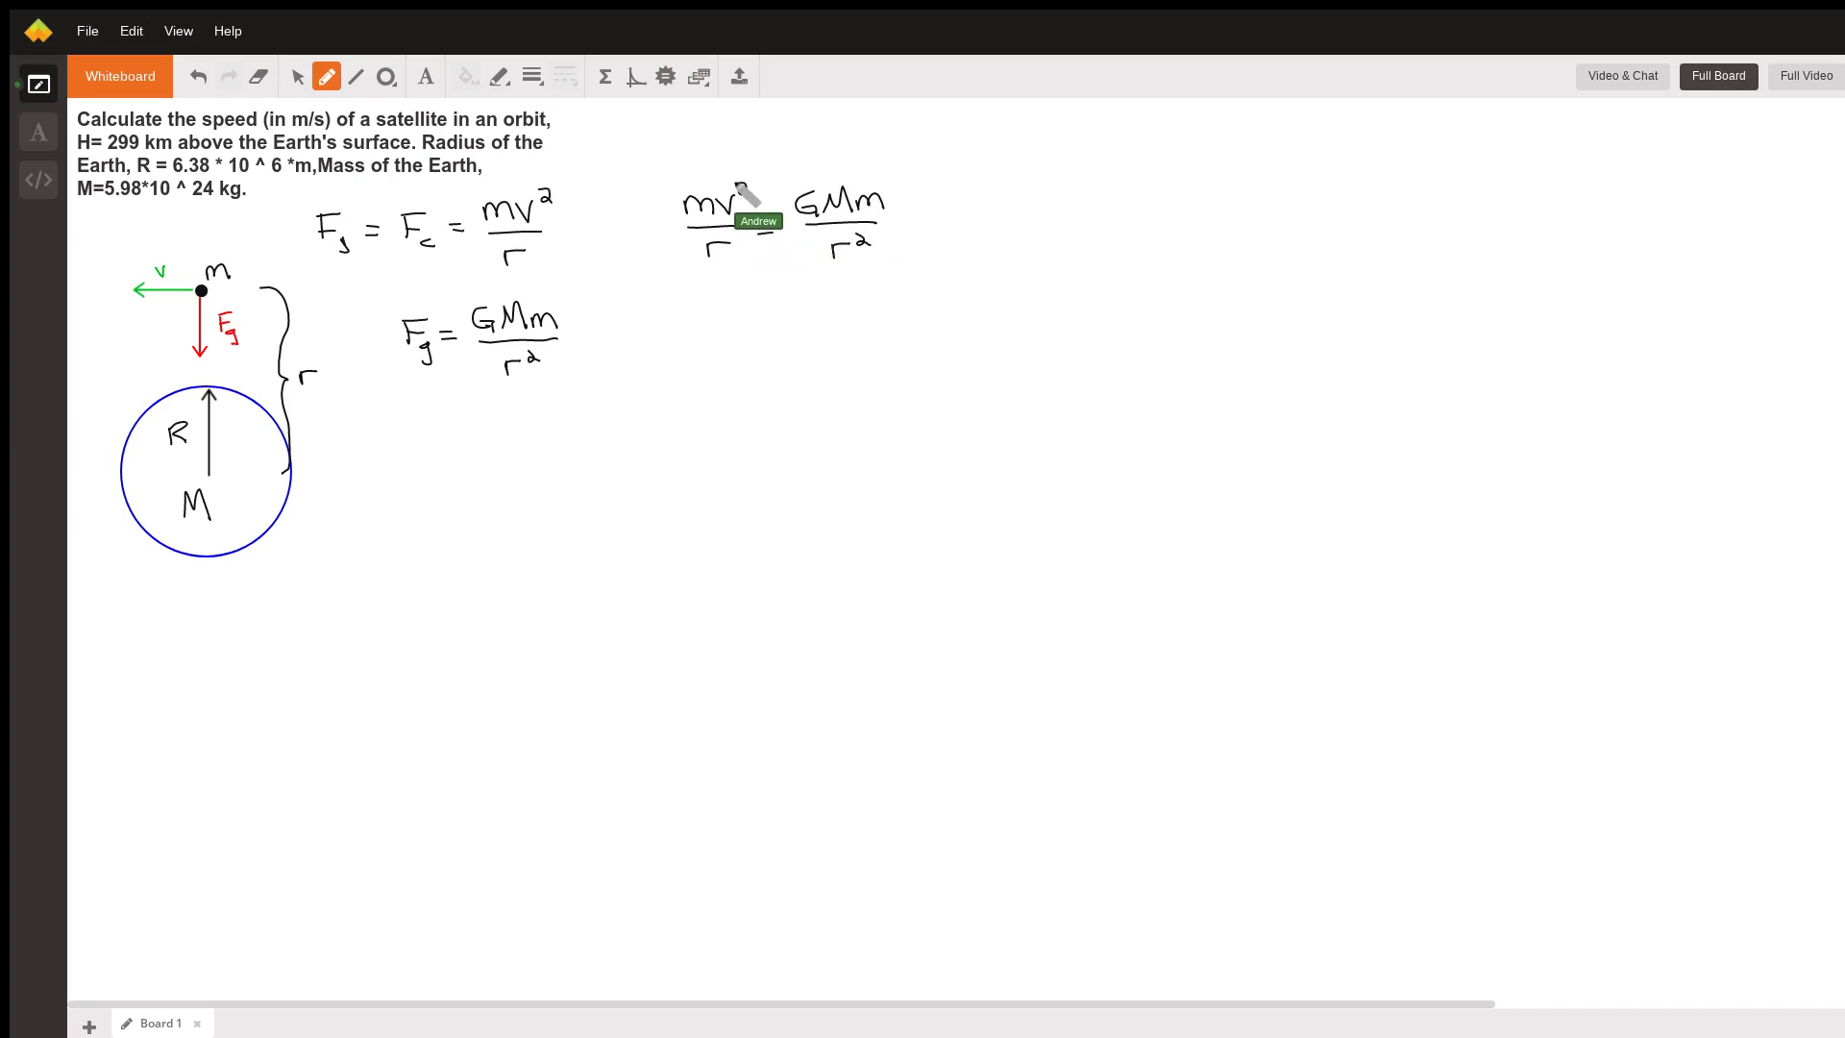
left_click_drag(738, 184, 748, 197)
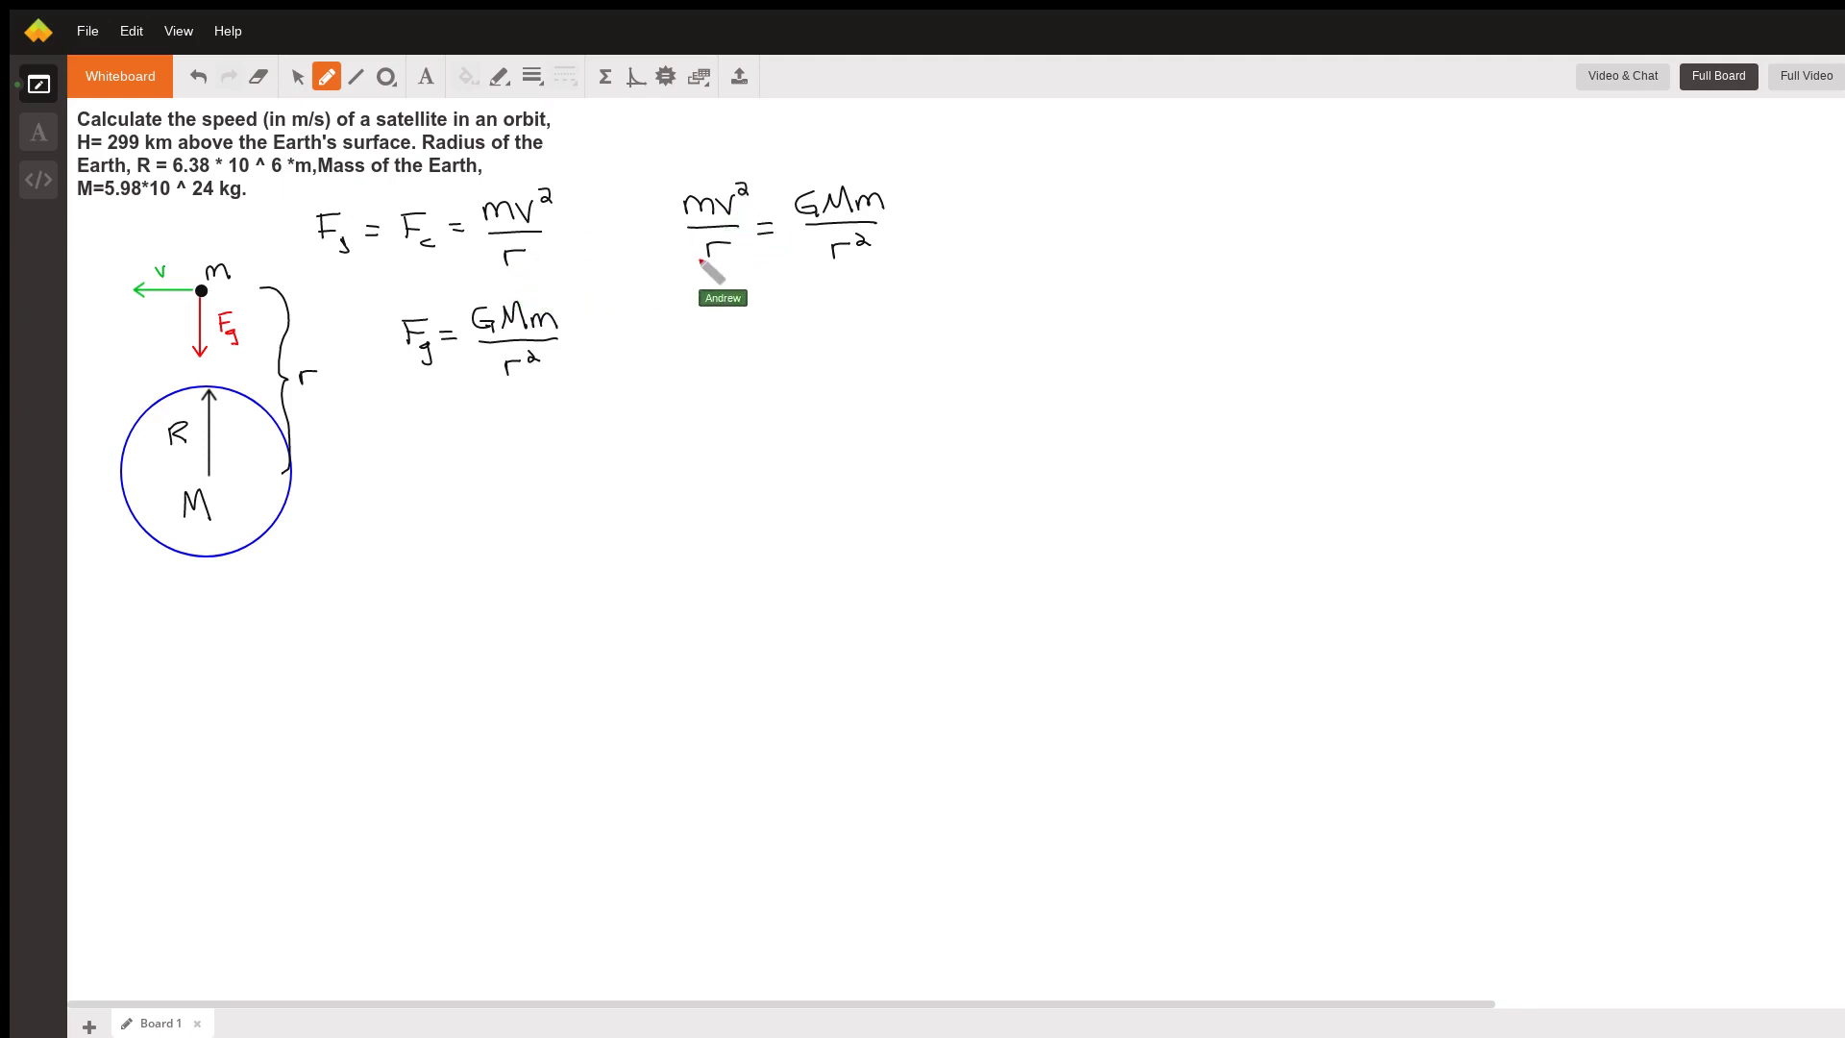
left_click_drag(699, 265, 730, 240)
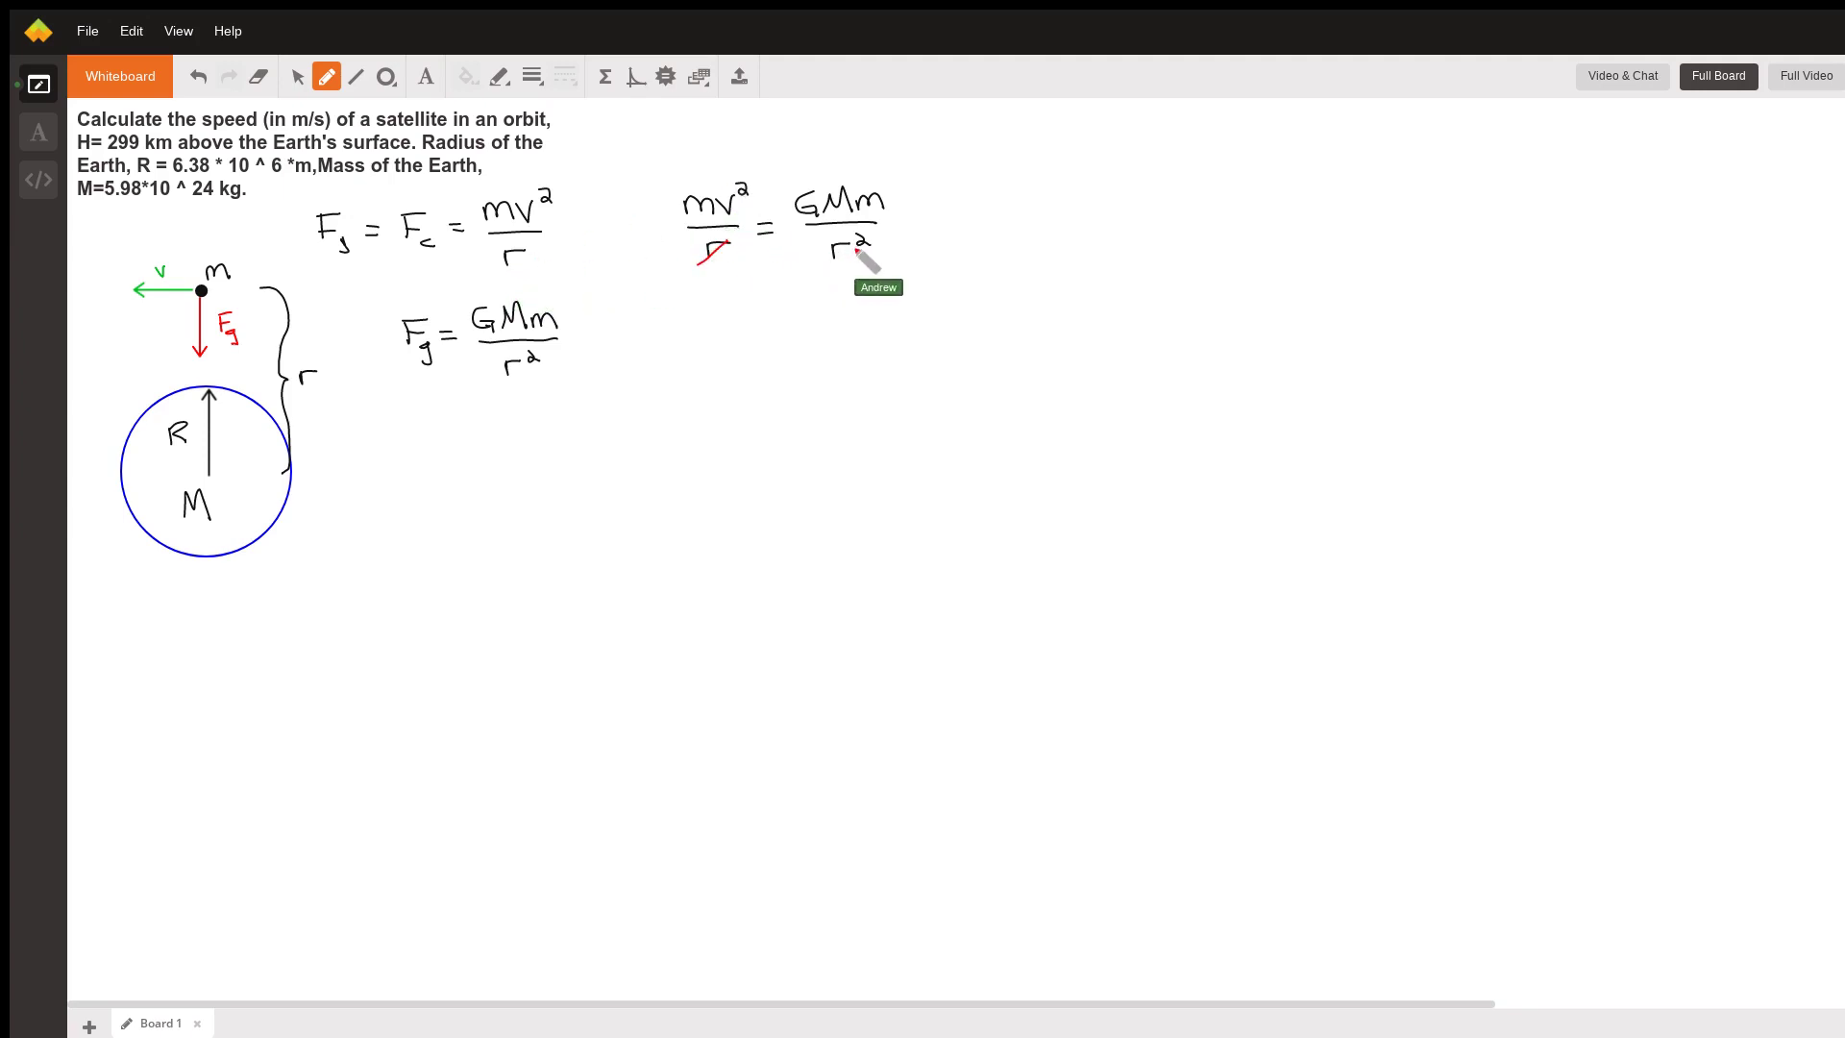
left_click_drag(853, 252, 877, 235)
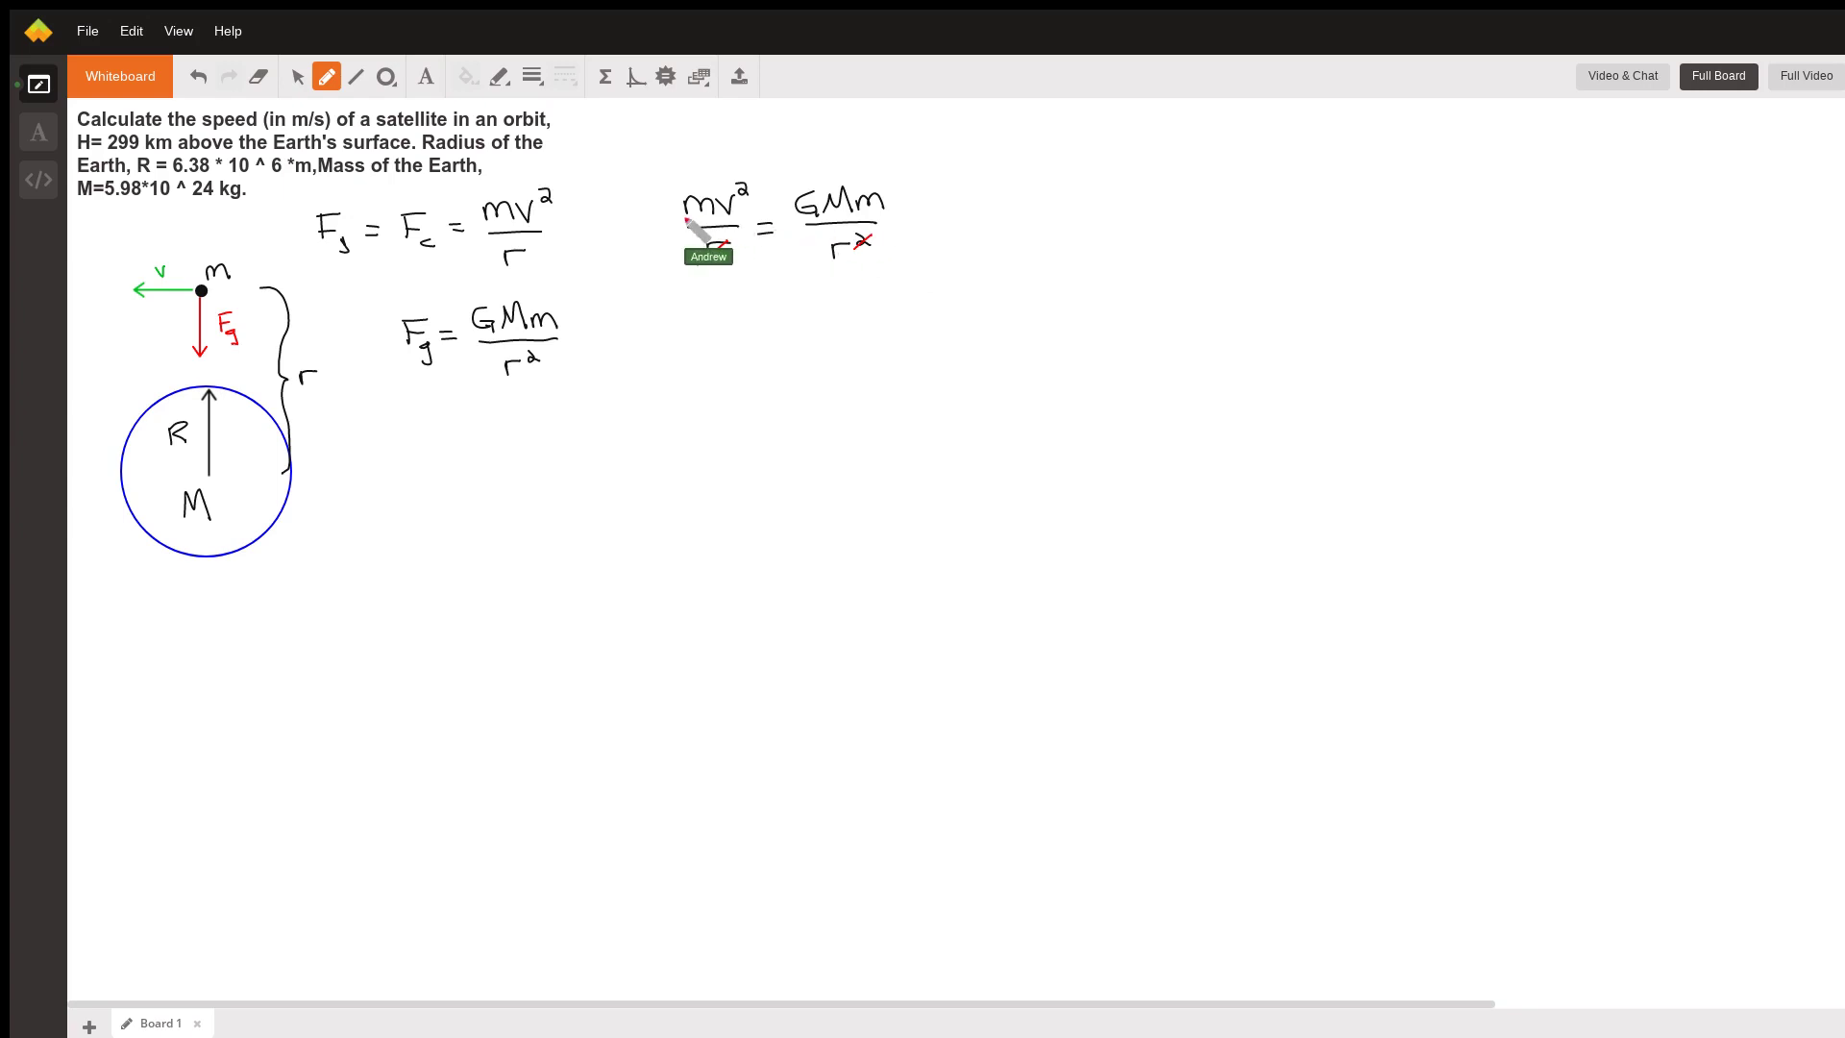
left_click_drag(683, 215, 712, 192)
left_click_drag(862, 211, 884, 189)
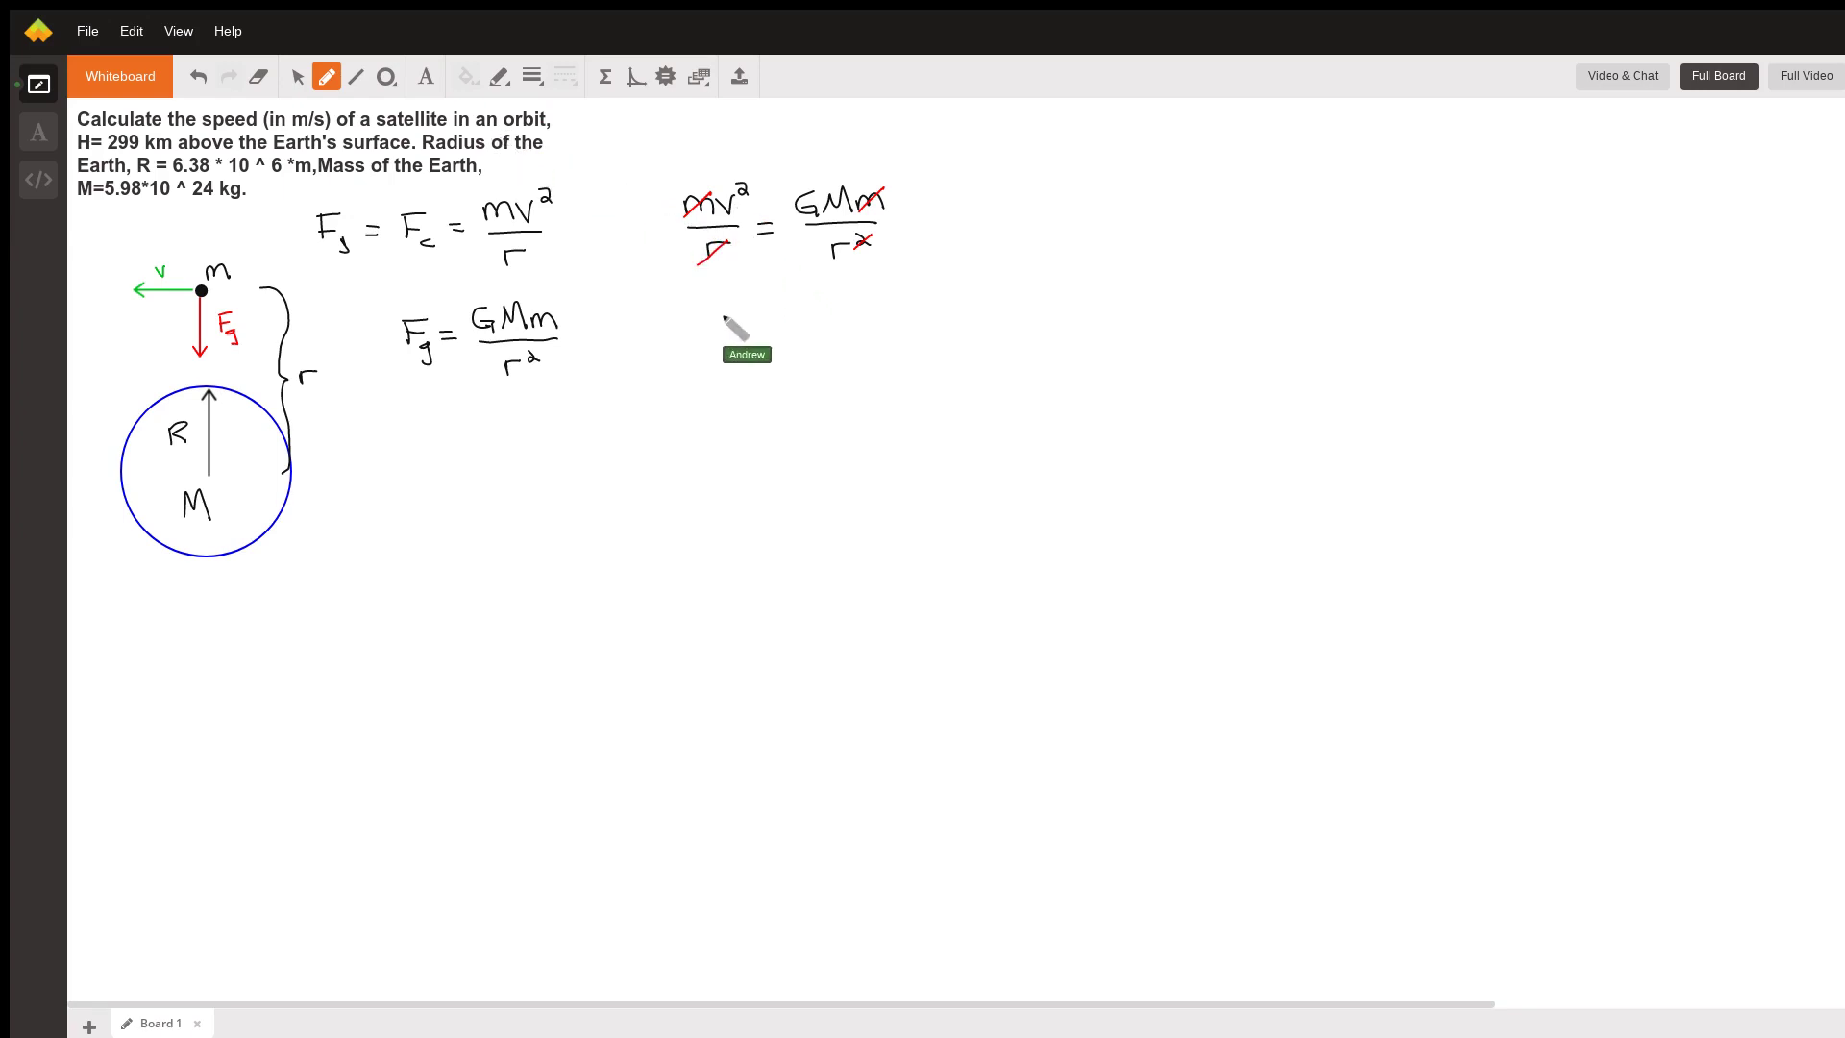
Write v = √(GM/r), then G = 6.67×10⁻¹¹ m³/(kg·s²) and M = 5.98×10²⁴ kg beneath
mouse_move(711, 323)
left_mouse_down()
mouse_move(761, 335)
mouse_move(877, 285)
mouse_move(818, 309)
mouse_move(857, 316)
left_mouse_up()
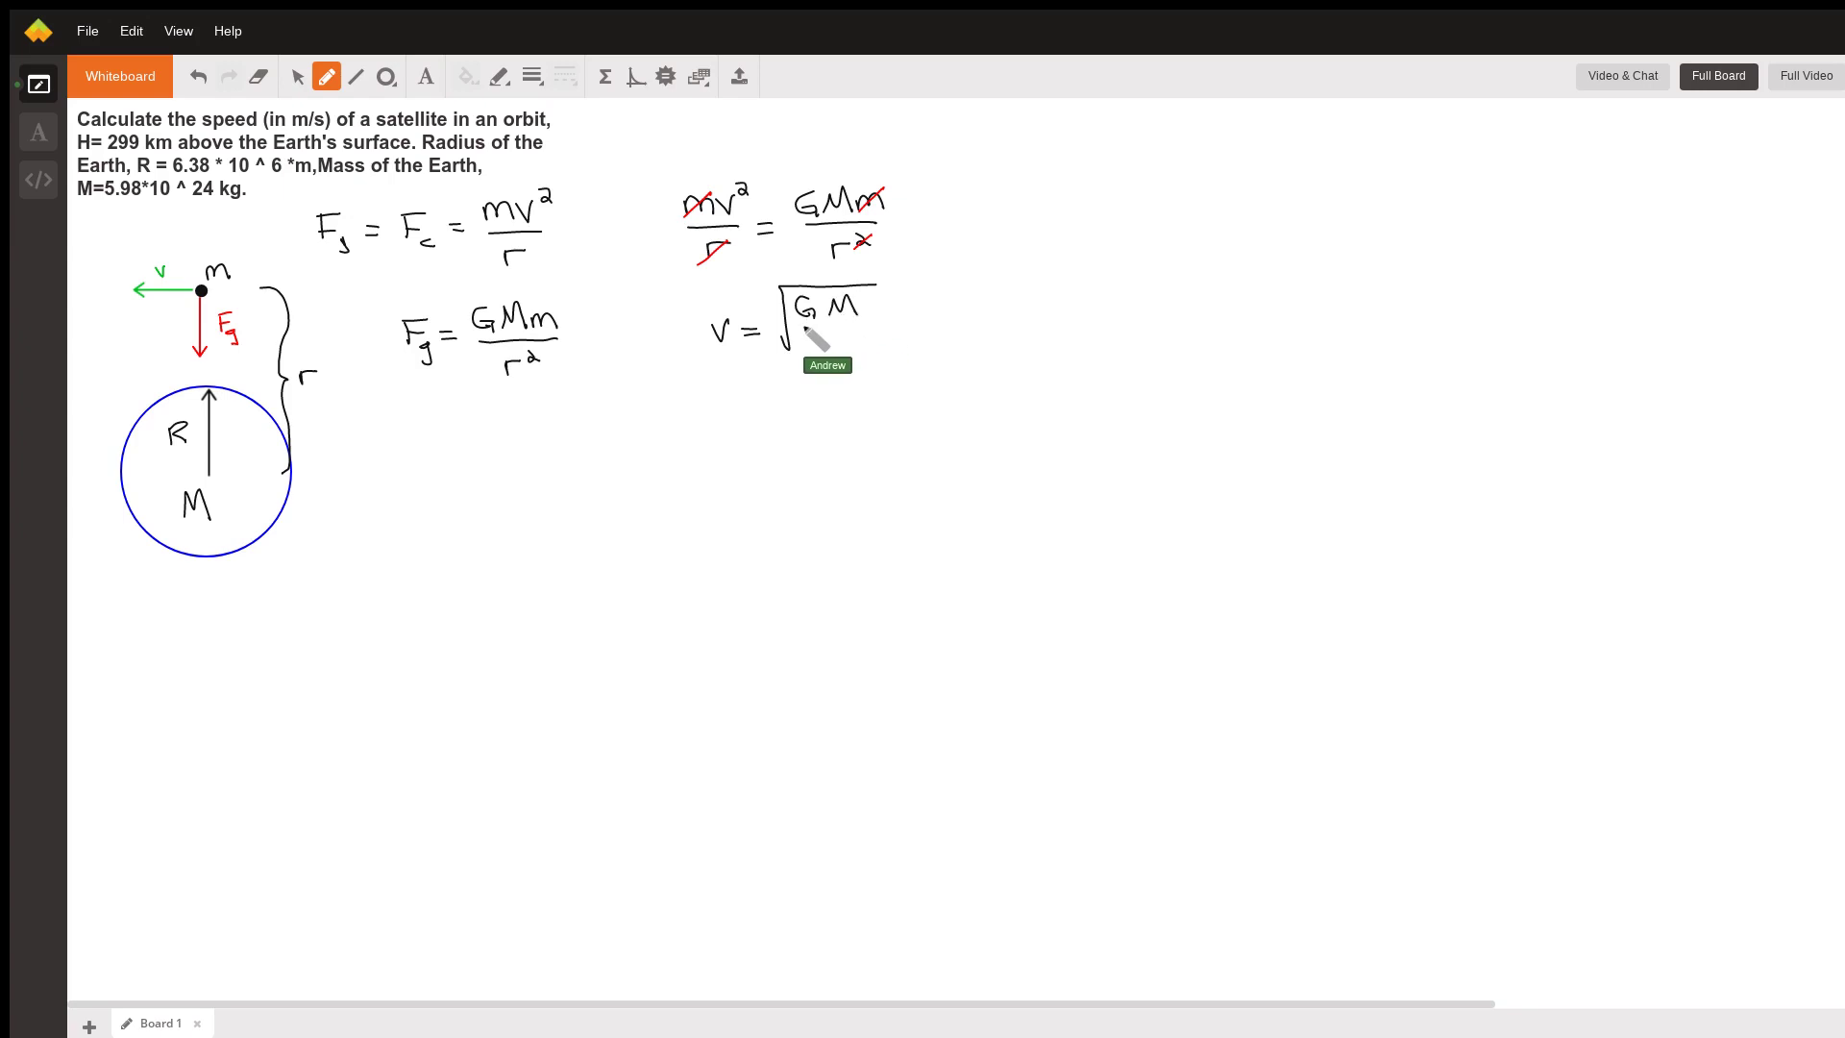
mouse_move(800, 326)
left_mouse_down()
mouse_move(863, 323)
mouse_move(847, 339)
left_mouse_up()
left_click_drag(720, 403, 838, 415)
left_click(780, 416)
mouse_move(838, 402)
left_mouse_down()
mouse_move(825, 416)
mouse_move(938, 369)
mouse_move(940, 397)
left_mouse_up()
left_click_drag(899, 414, 957, 412)
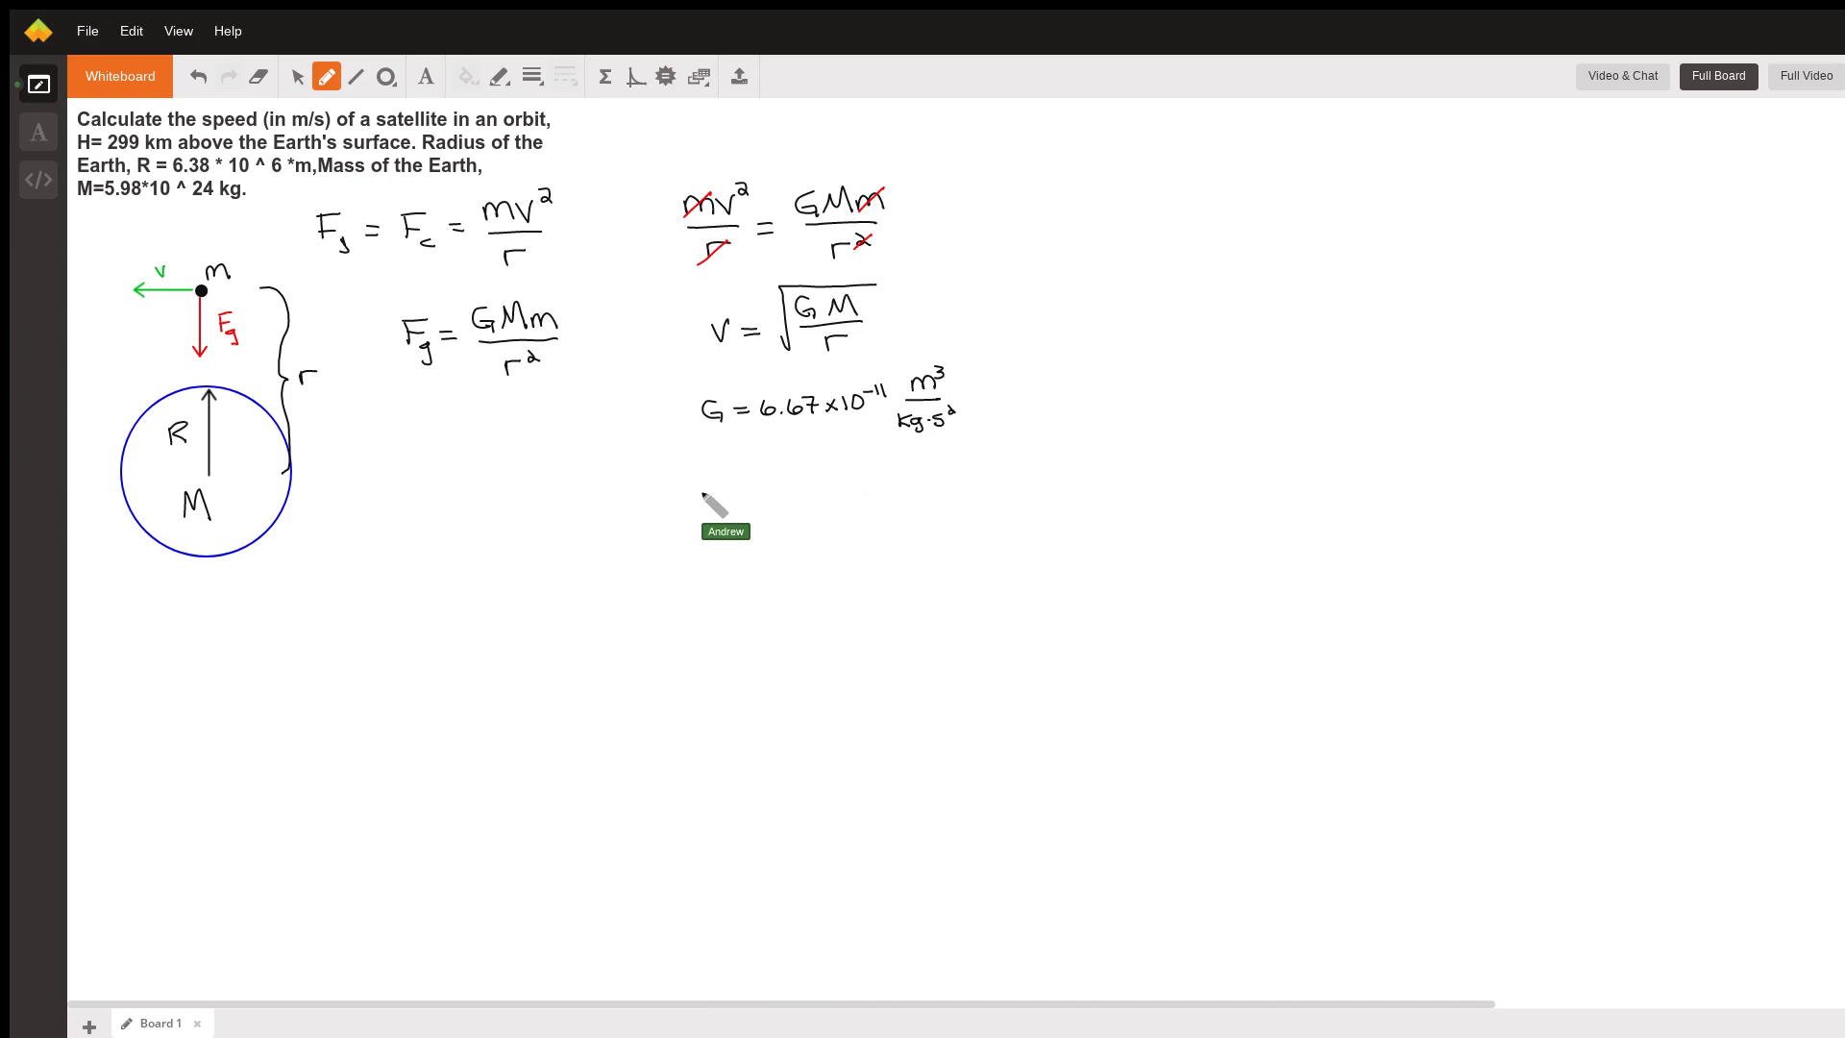
mouse_move(738, 478)
left_mouse_down()
mouse_move(858, 487)
mouse_move(897, 466)
mouse_move(940, 489)
left_mouse_up()
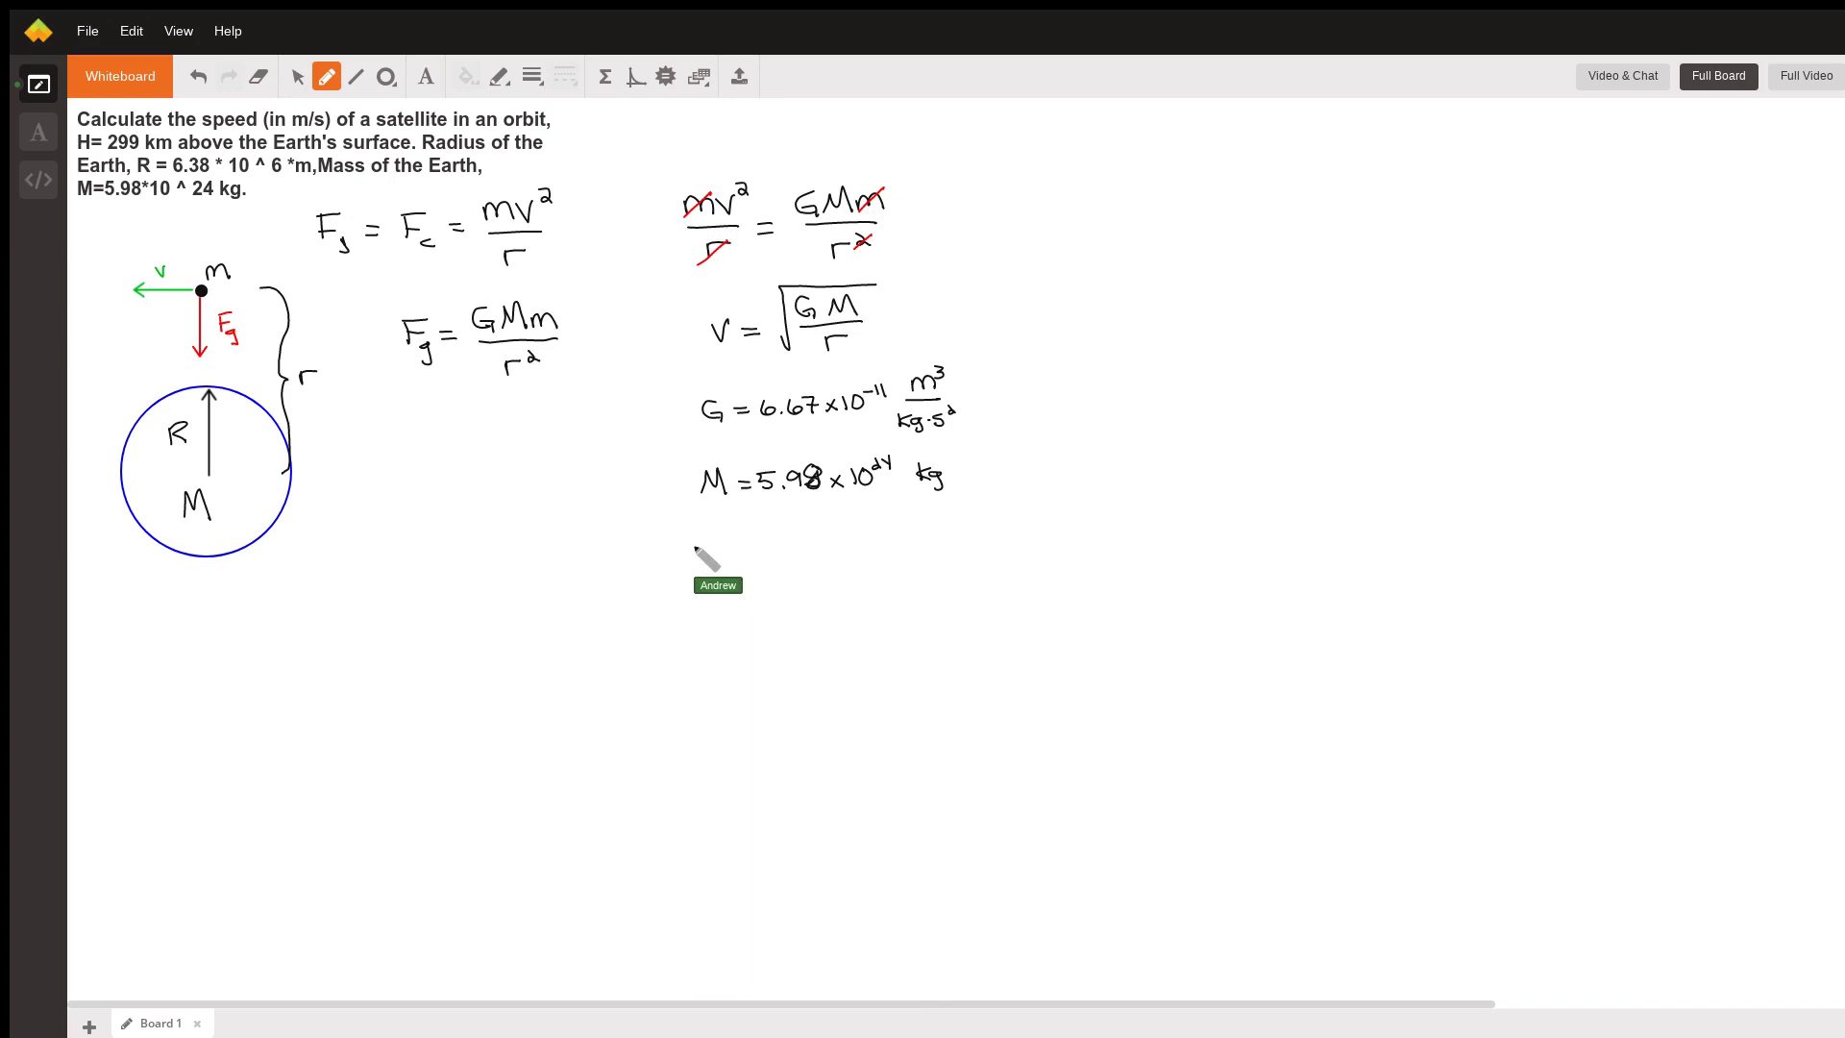
Write r = R + H below Earth's mass value
left_click_drag(687, 560, 728, 558)
left_click_drag(742, 540, 744, 559)
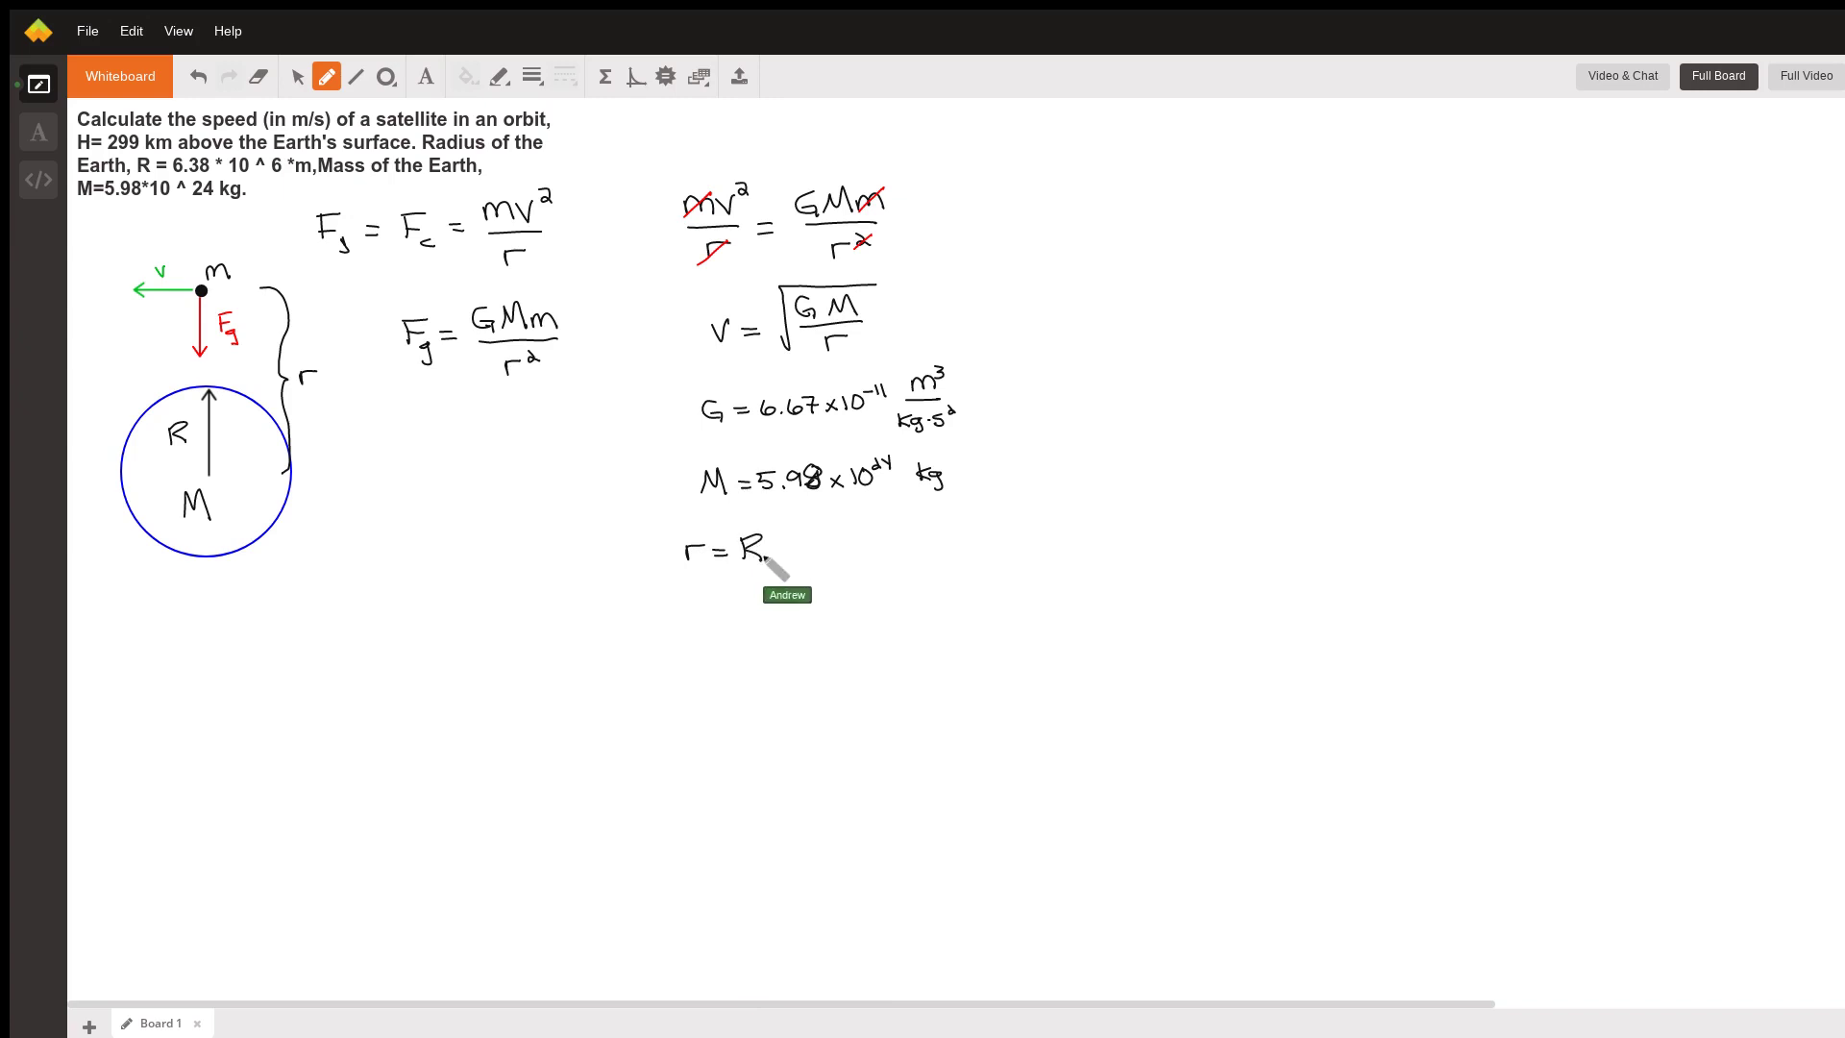
left_click_drag(777, 541, 809, 559)
left_click_drag(793, 549, 836, 552)
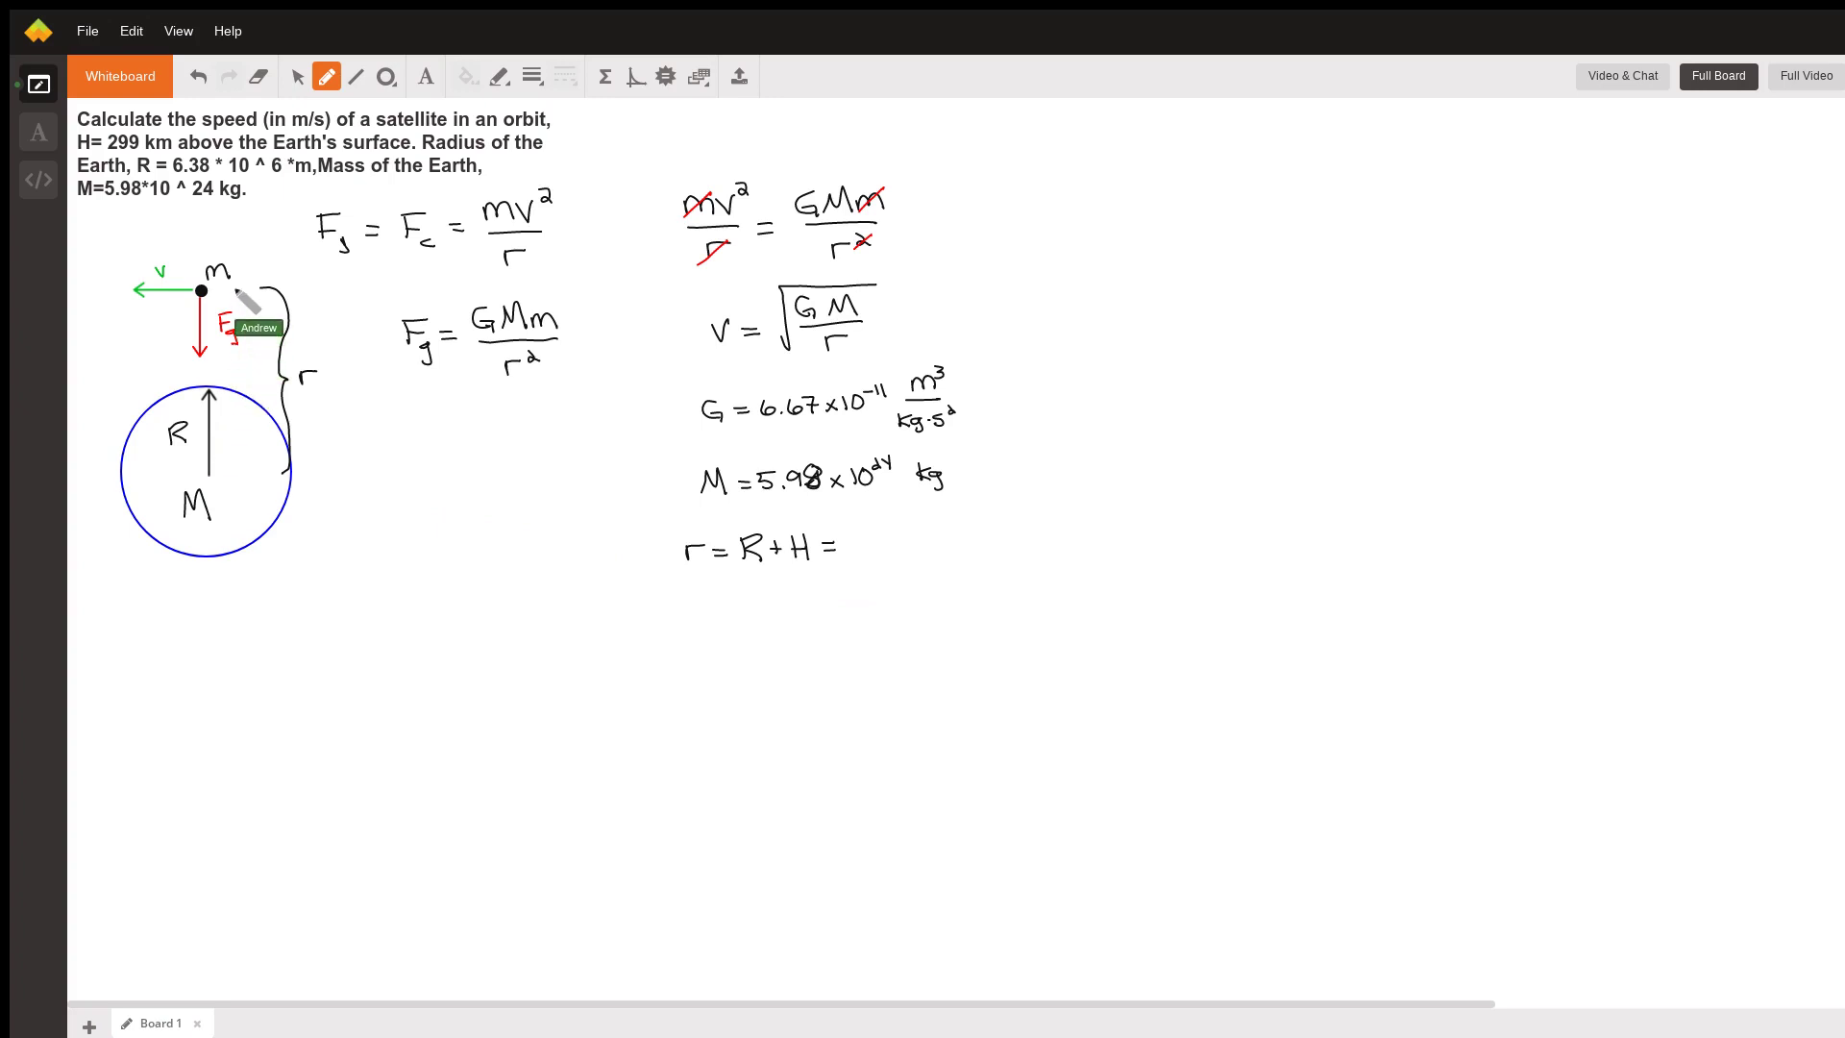
Brace the satellite's altitude H on the diagram and complete r = 6.679×10⁶ m
mouse_move(236, 289)
left_mouse_down()
mouse_move(241, 385)
mouse_move(266, 342)
mouse_move(316, 371)
left_mouse_up()
left_click(275, 344)
mouse_move(856, 536)
left_mouse_down()
mouse_move(846, 550)
mouse_move(941, 555)
mouse_move(958, 534)
mouse_move(986, 553)
left_mouse_up()
left_click(863, 552)
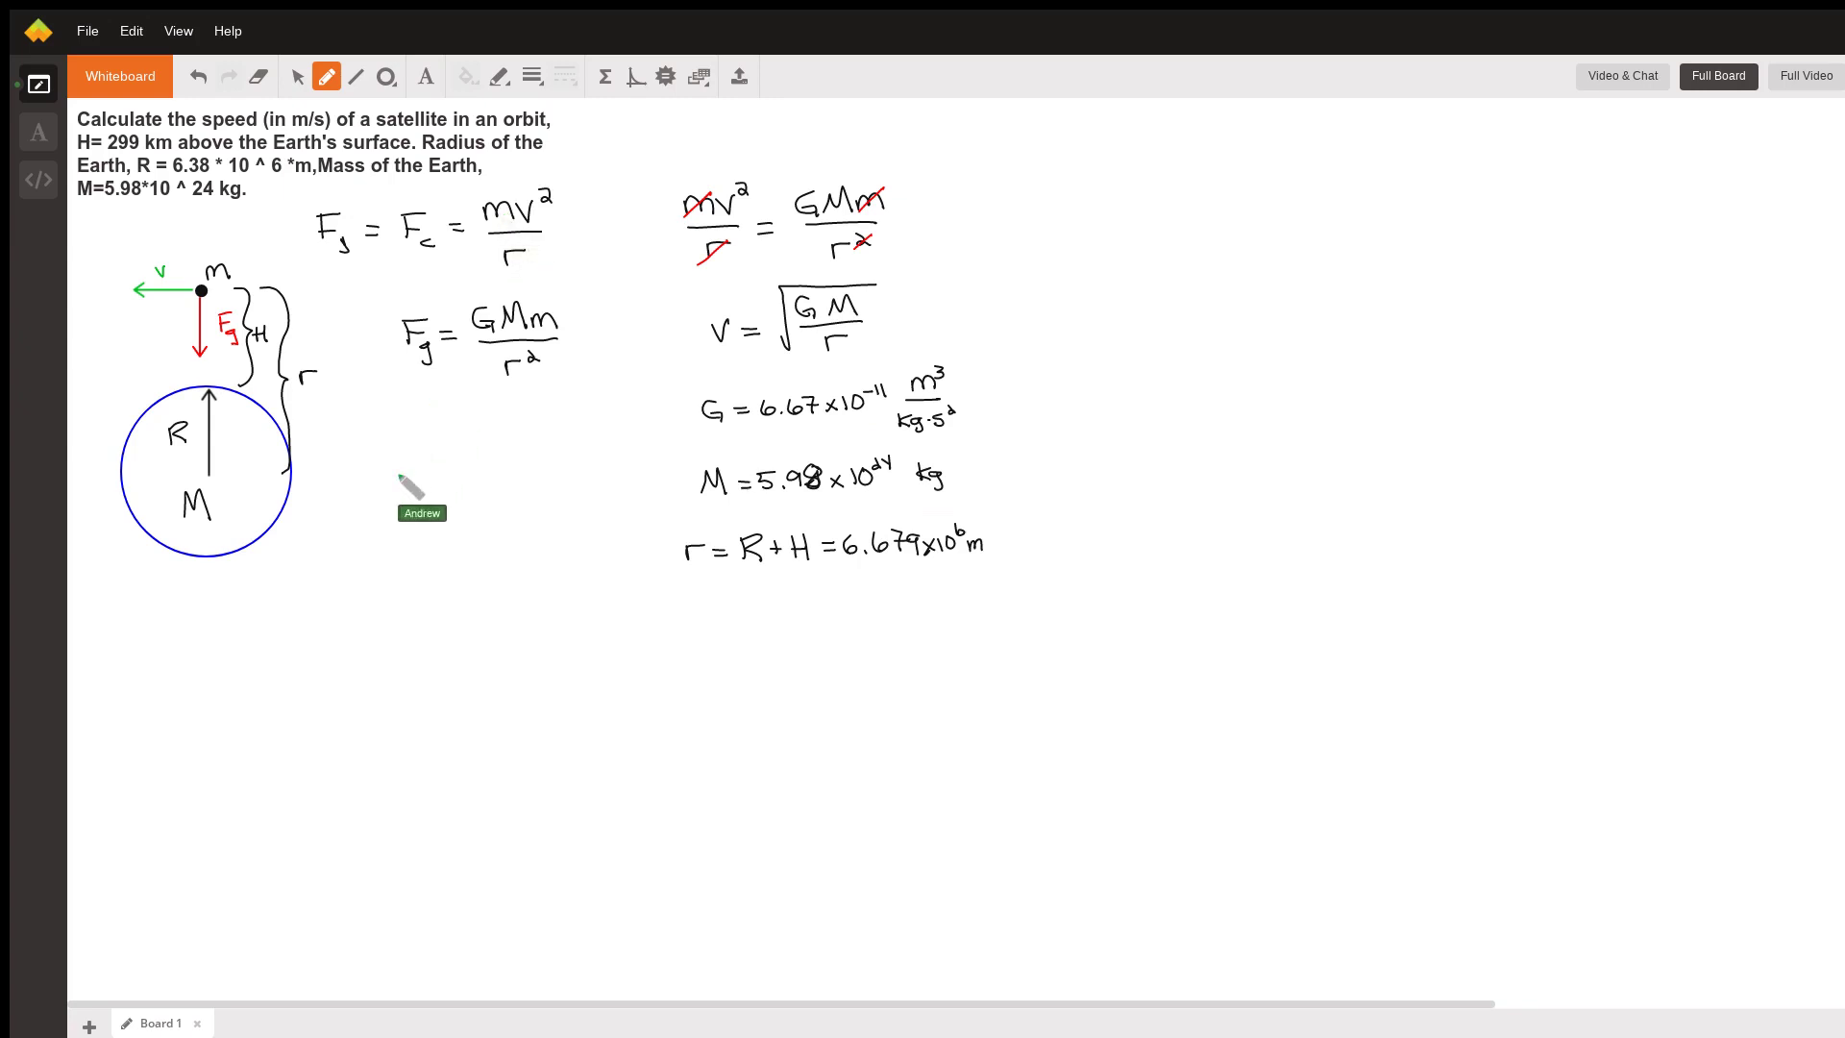
Write V = 7,730 m/s in green and draw a red box around it
mouse_move(398, 471)
left_mouse_down()
mouse_move(508, 492)
mouse_move(583, 466)
mouse_move(568, 495)
left_mouse_up()
left_click(479, 490)
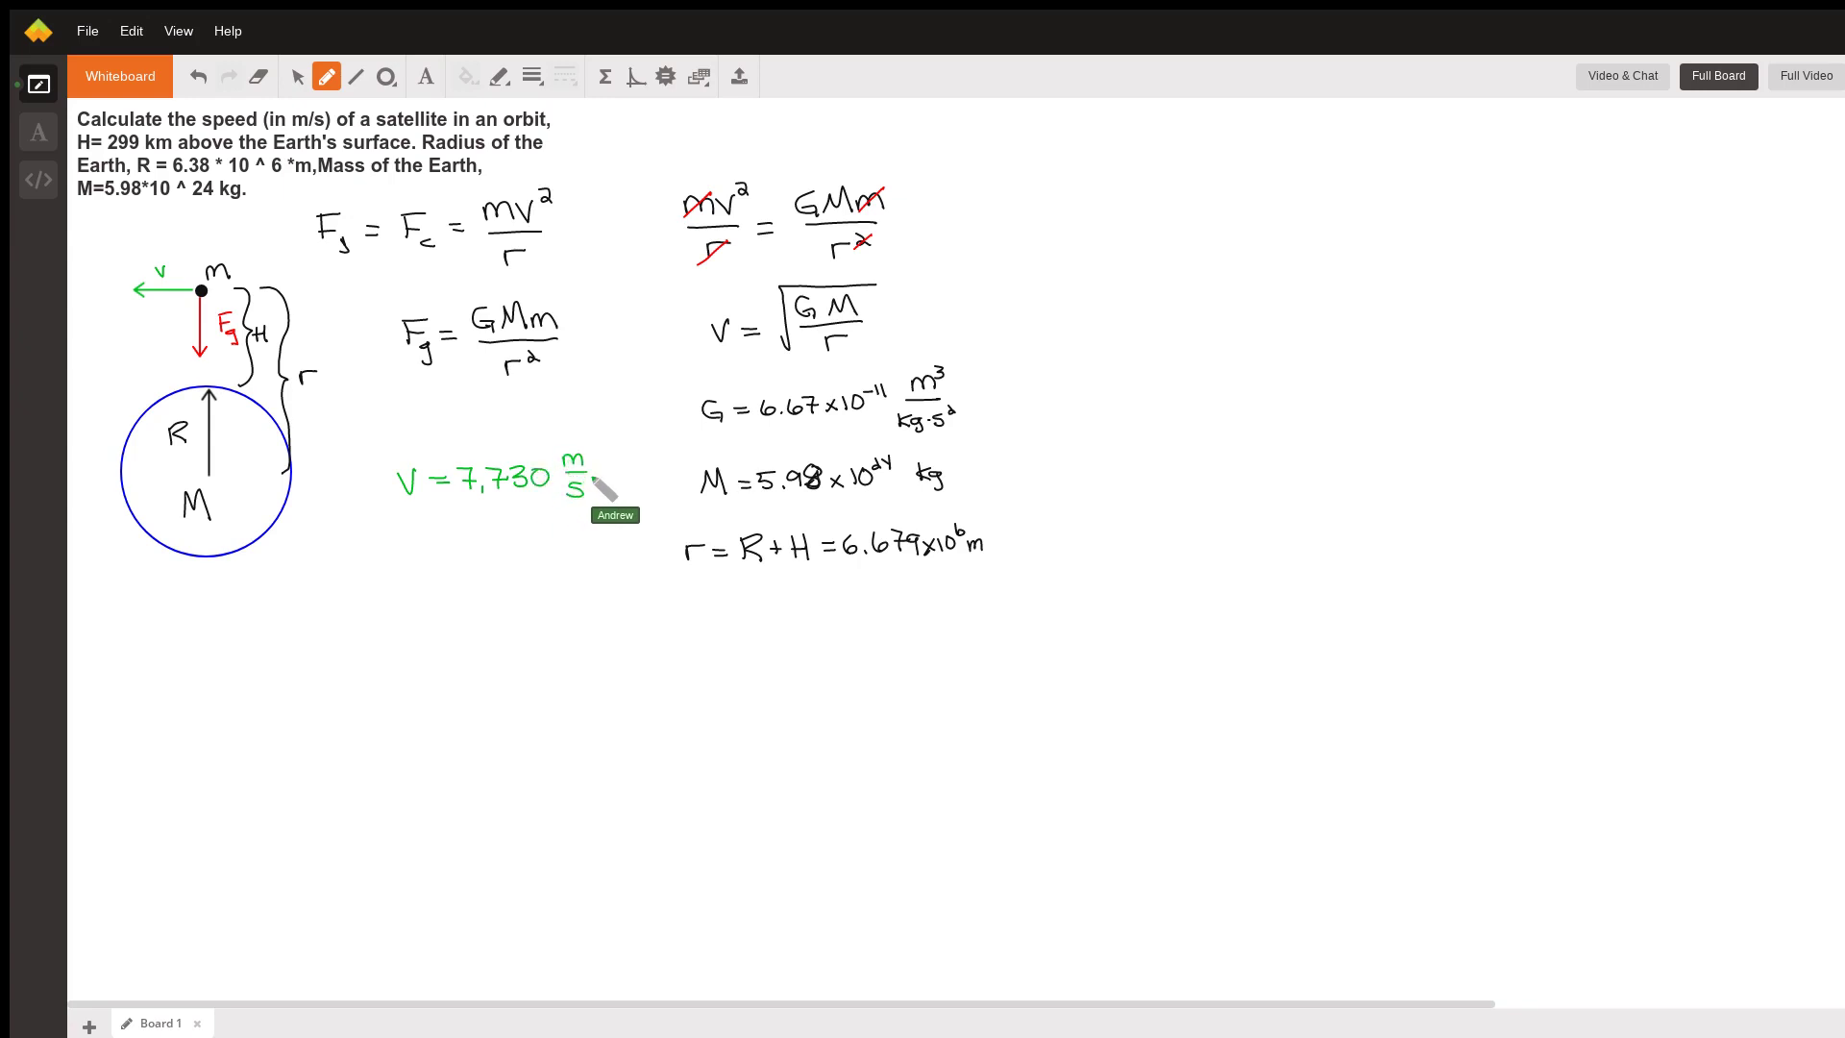
mouse_move(372, 498)
left_mouse_down()
mouse_move(371, 444)
mouse_move(372, 512)
left_mouse_up()
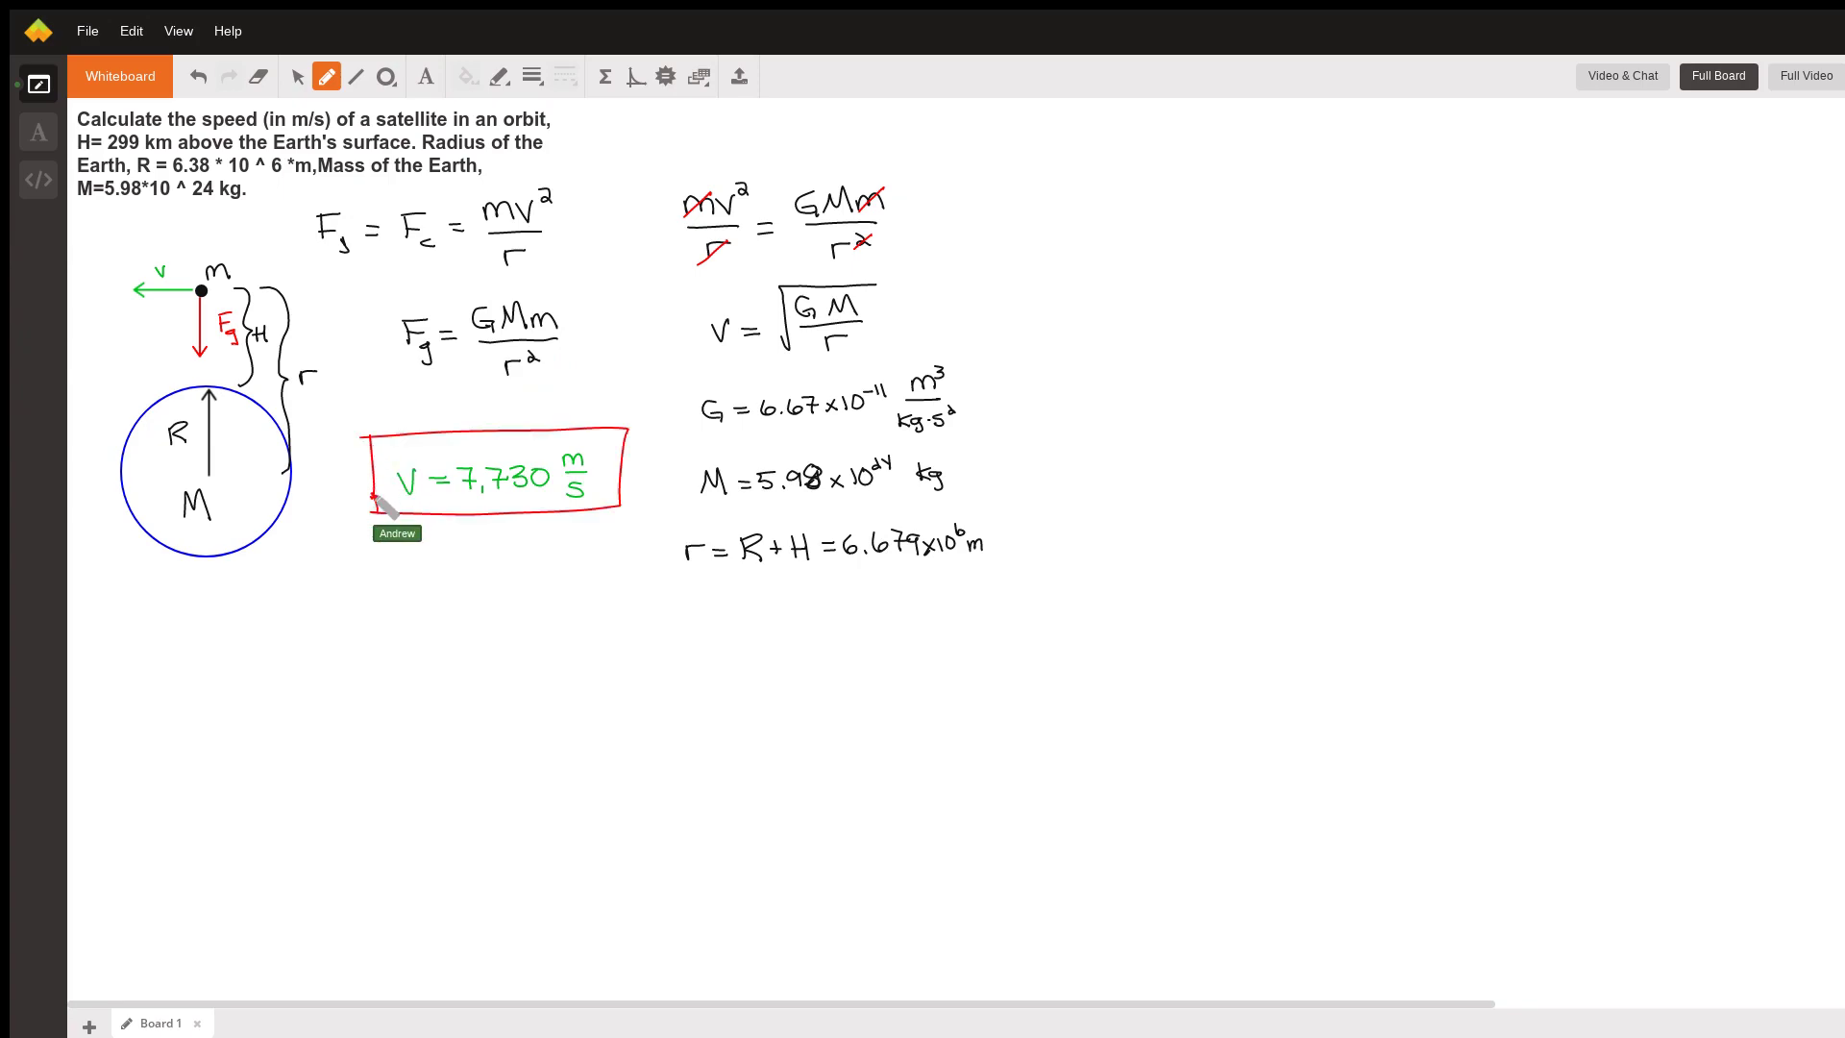